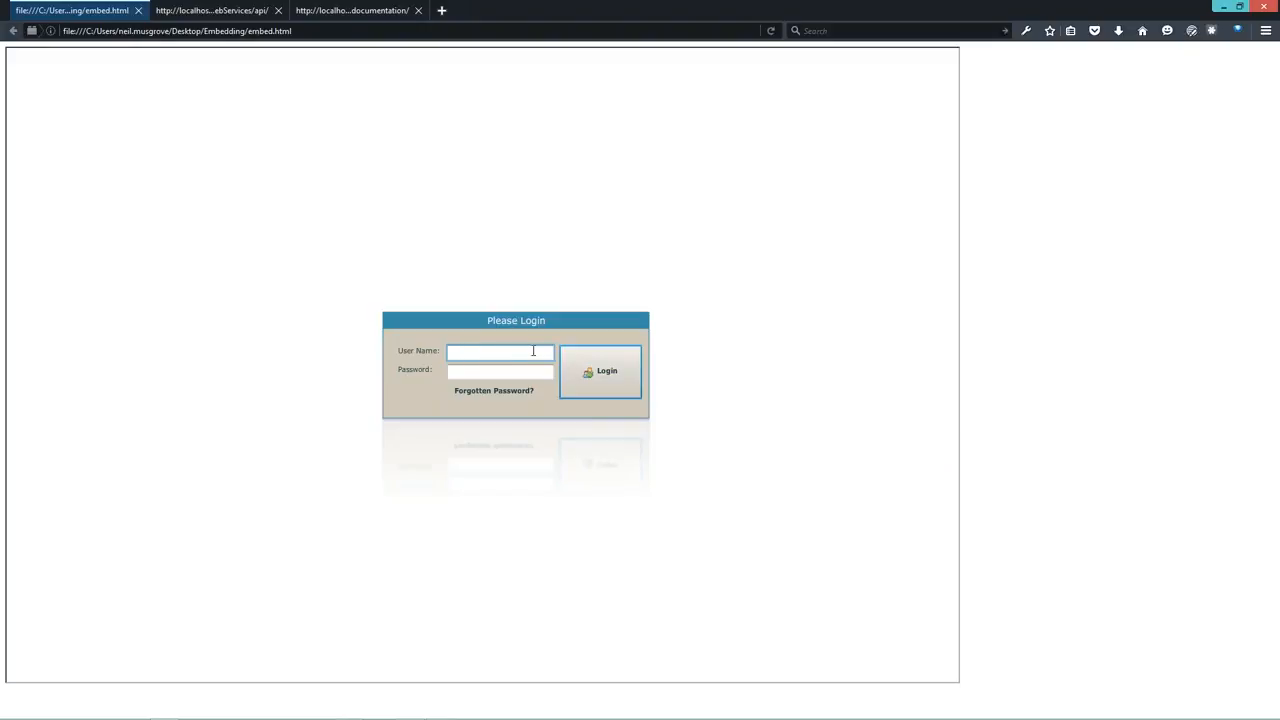
- Log in to the embedded dashboard with the administrator username and password
text(dmin)
key(Tab)
text(**)
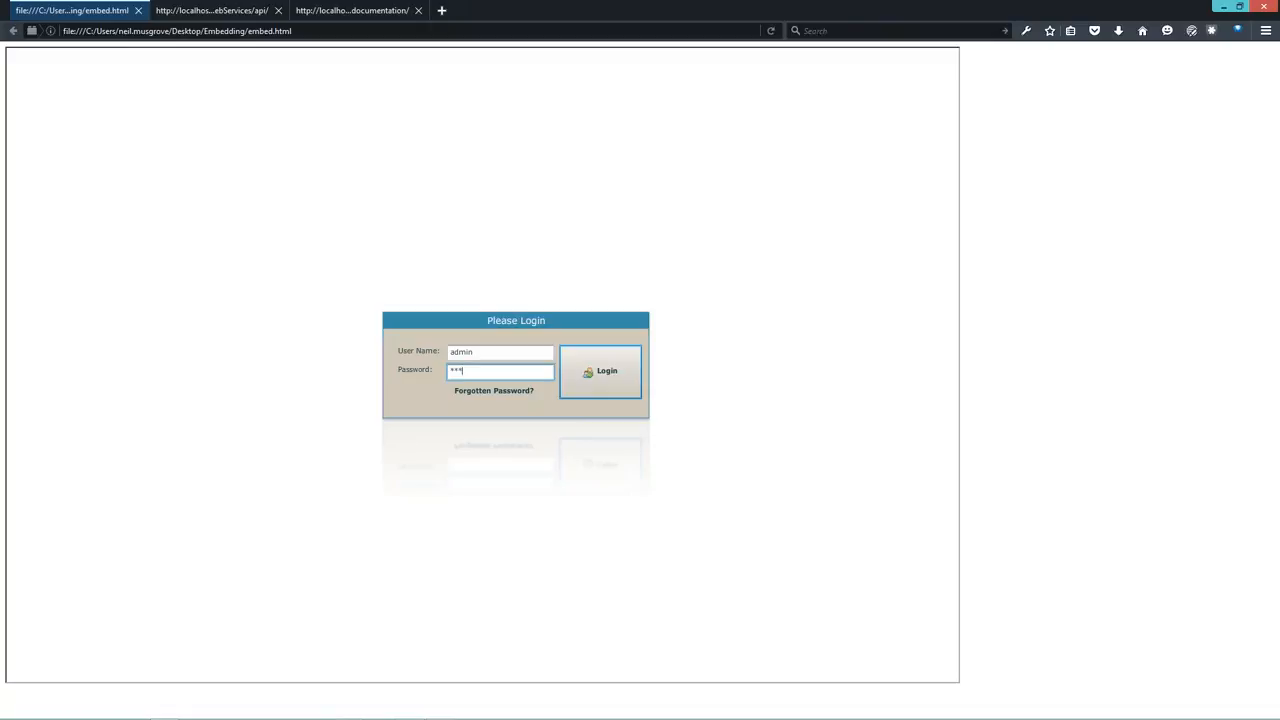
text(********)
key(Return)
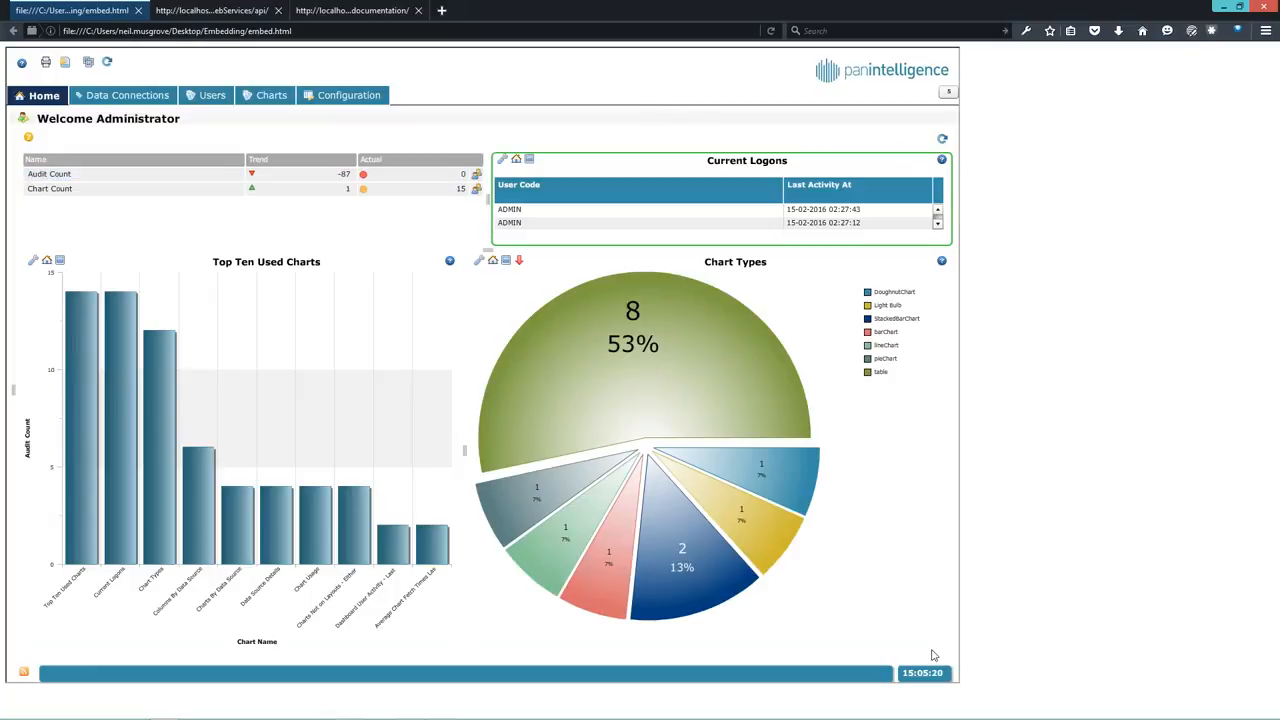
mouse_move(861, 718)
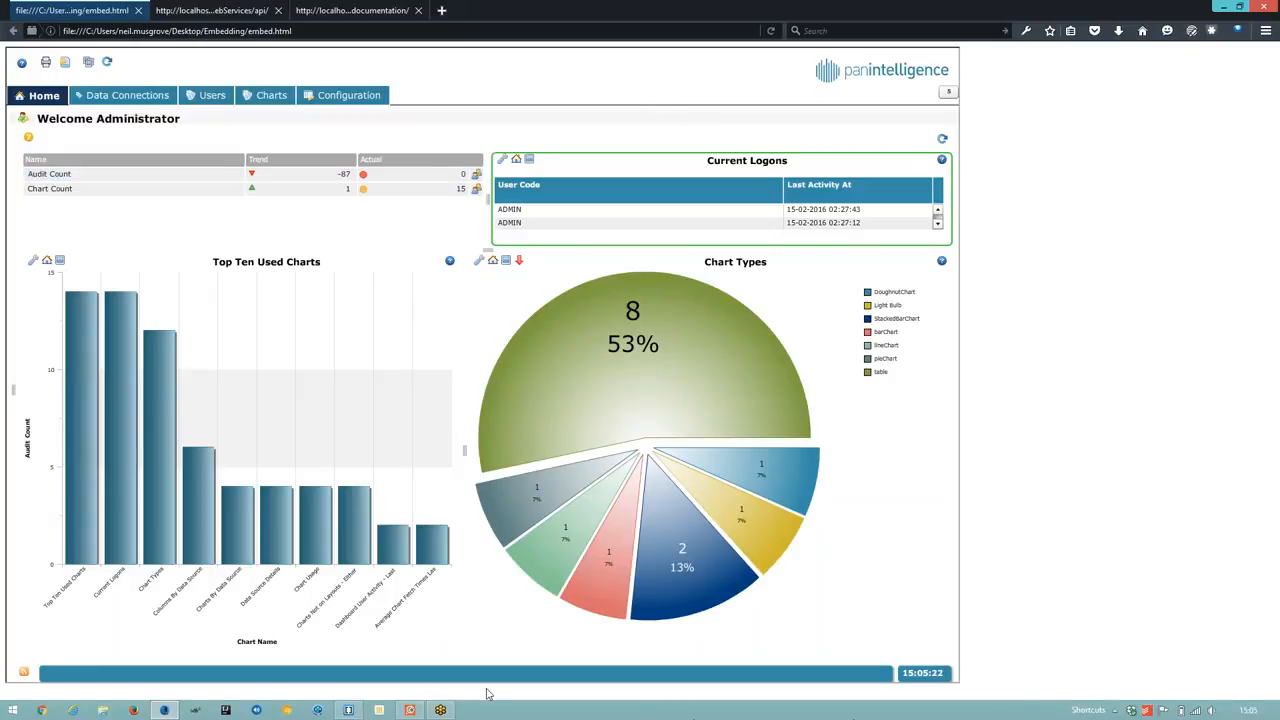
- Bring Postman forward and open the administrator token request to localhost:8224 api/token
click(411, 712)
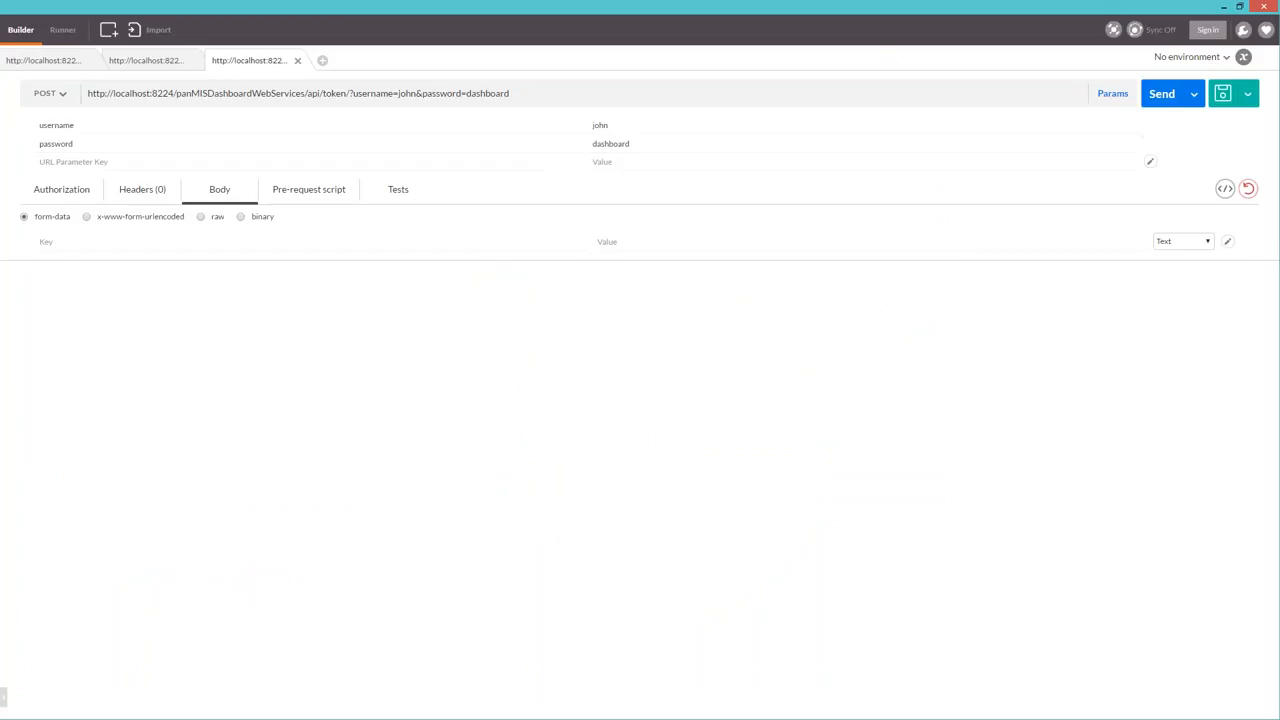
click(46, 66)
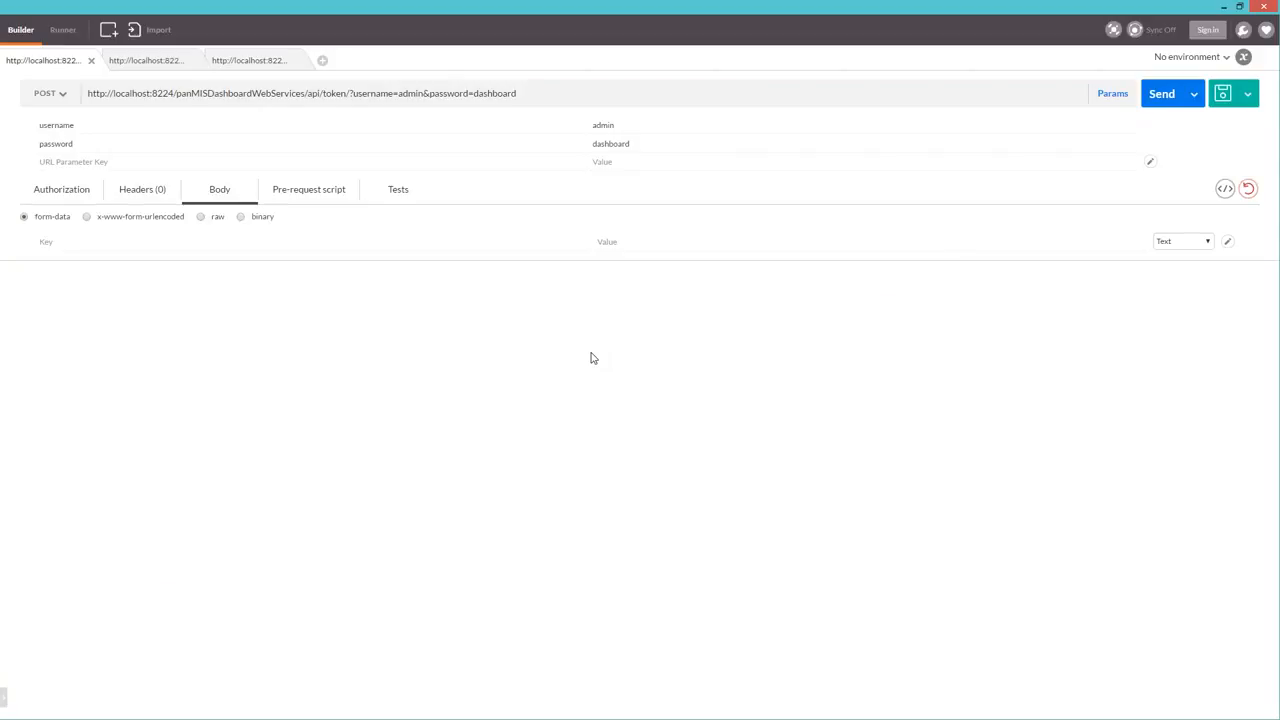
key(alt+Tab)
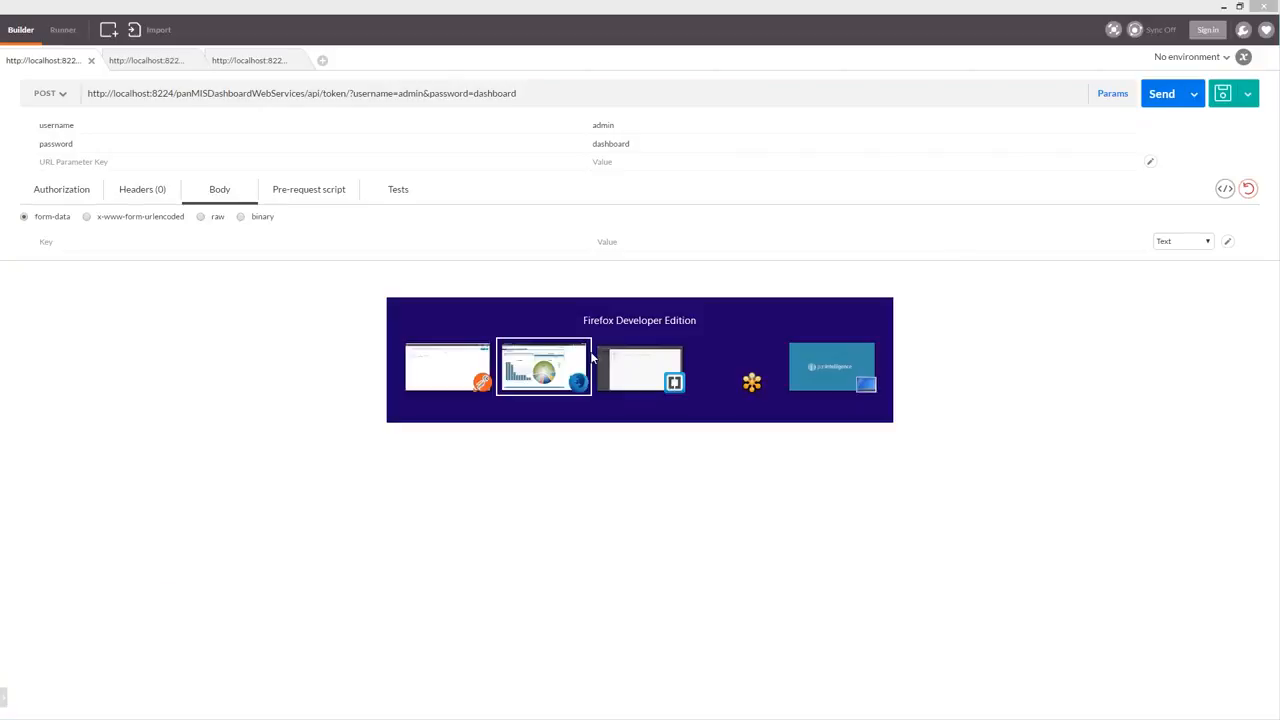
- Return to the browser and show the Dashboard API page with its test form
key(alt+Tab)
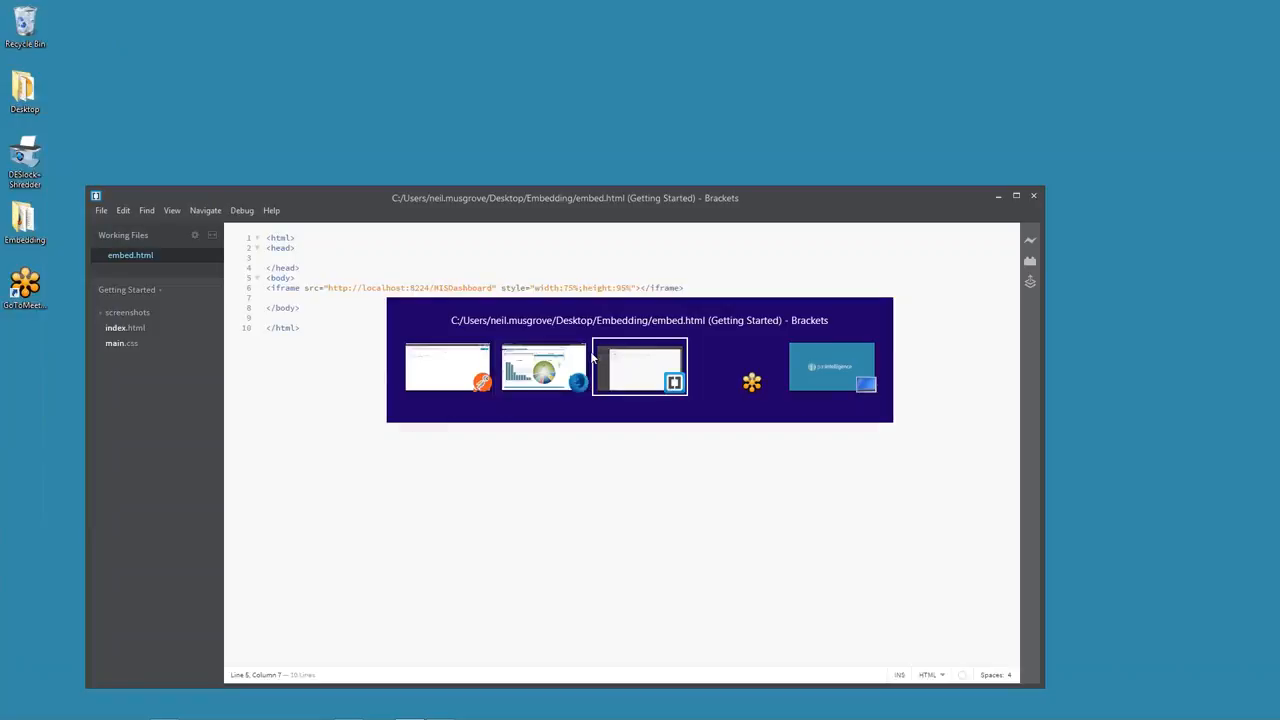
key(alt+Tab)
key(alt+Tab)
key(alt+Tab)
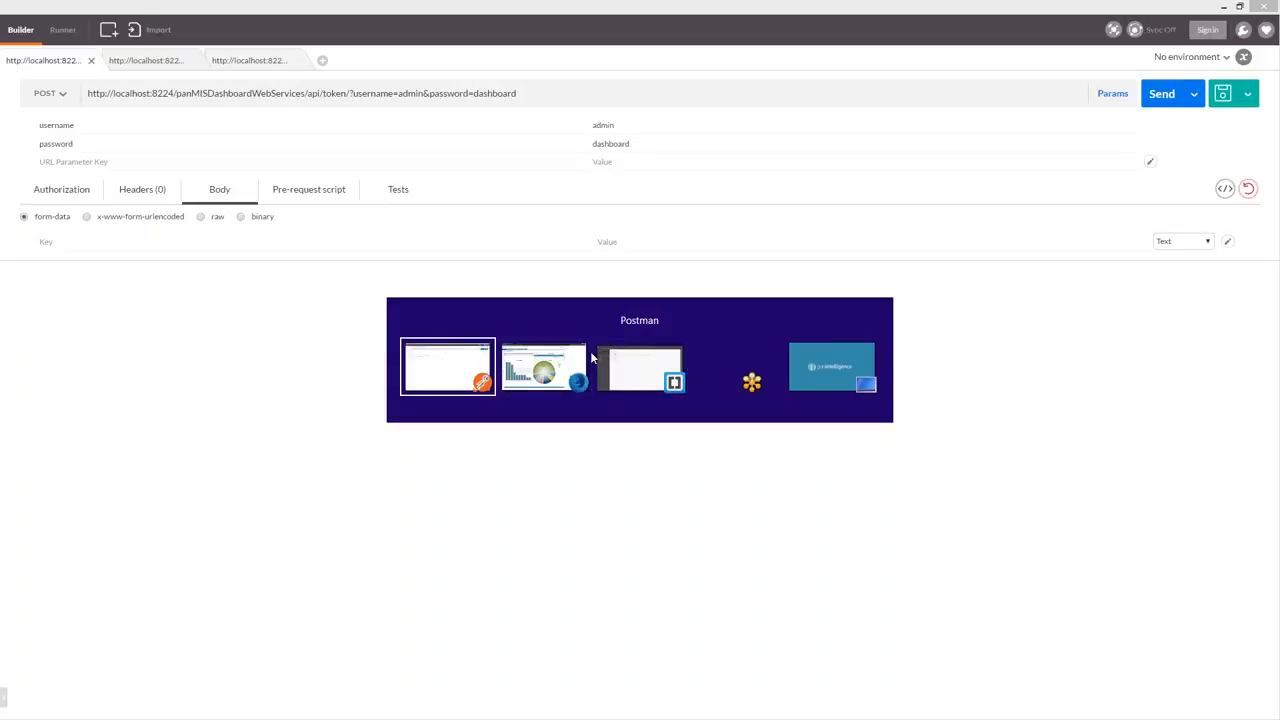
key(alt+Tab)
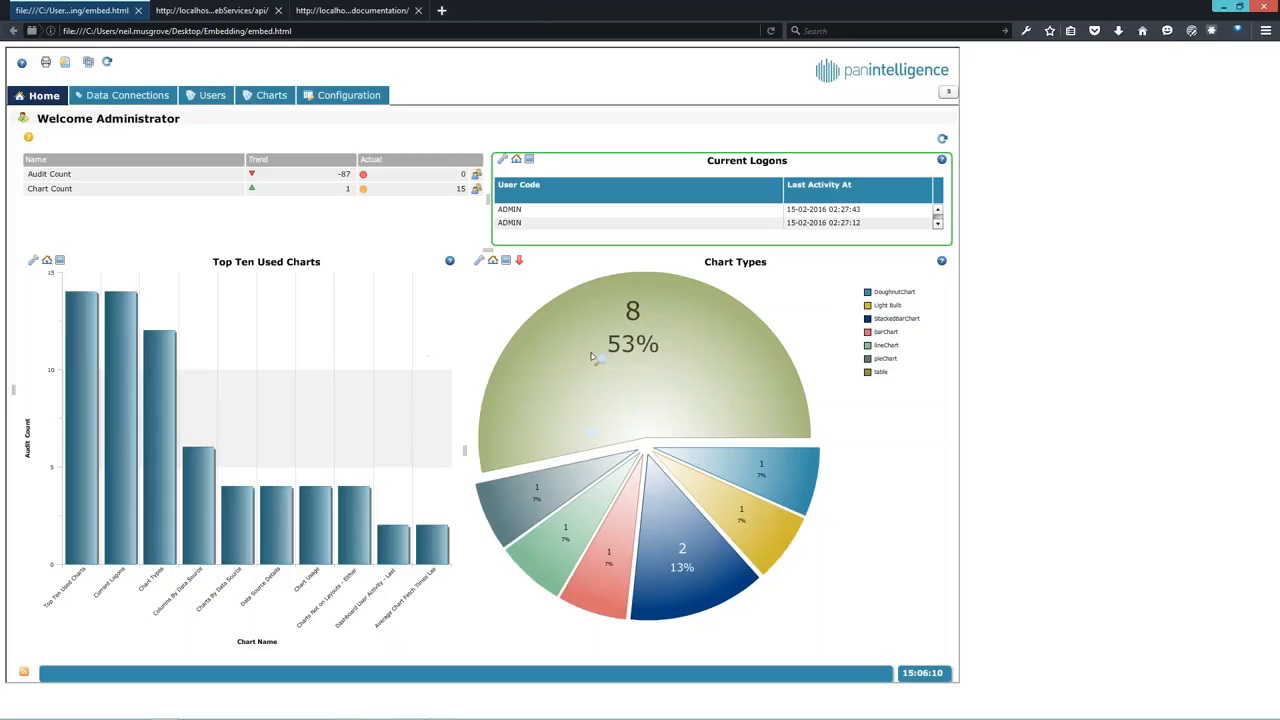
click(247, 12)
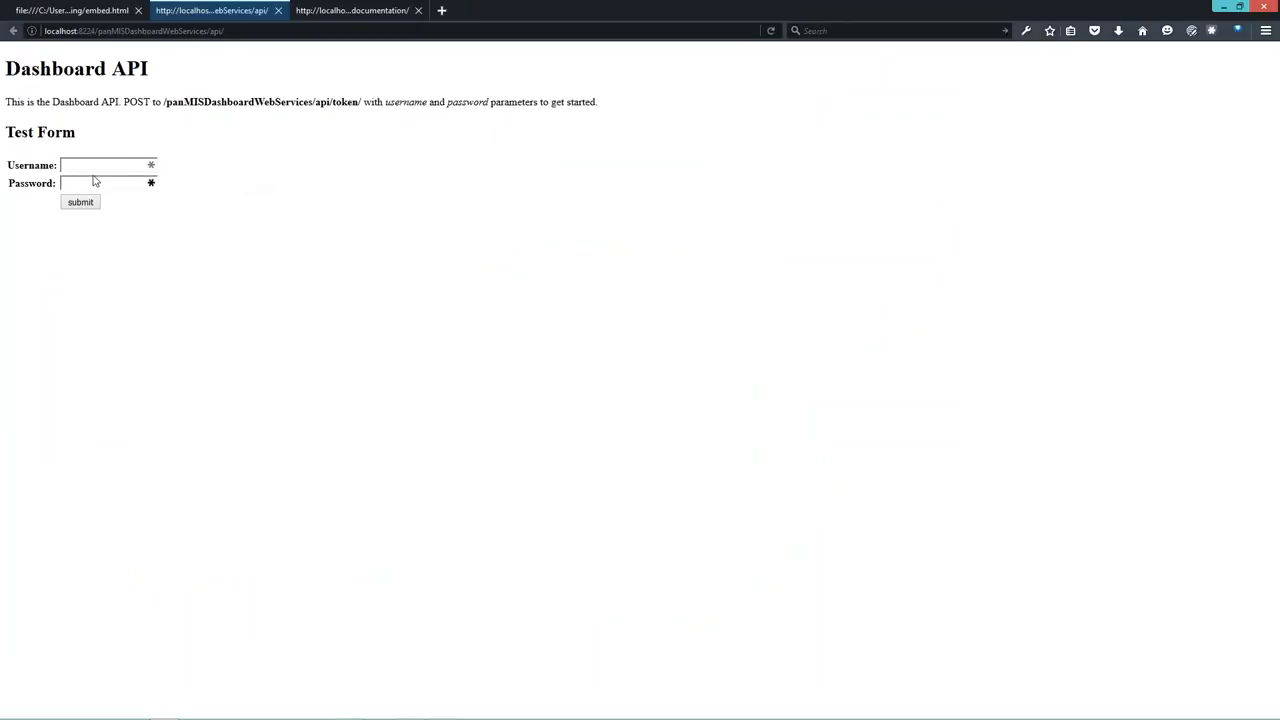
- Submit the administrator credentials in the Test Form to receive an XML token response
text(admin123456789)
key(Return)
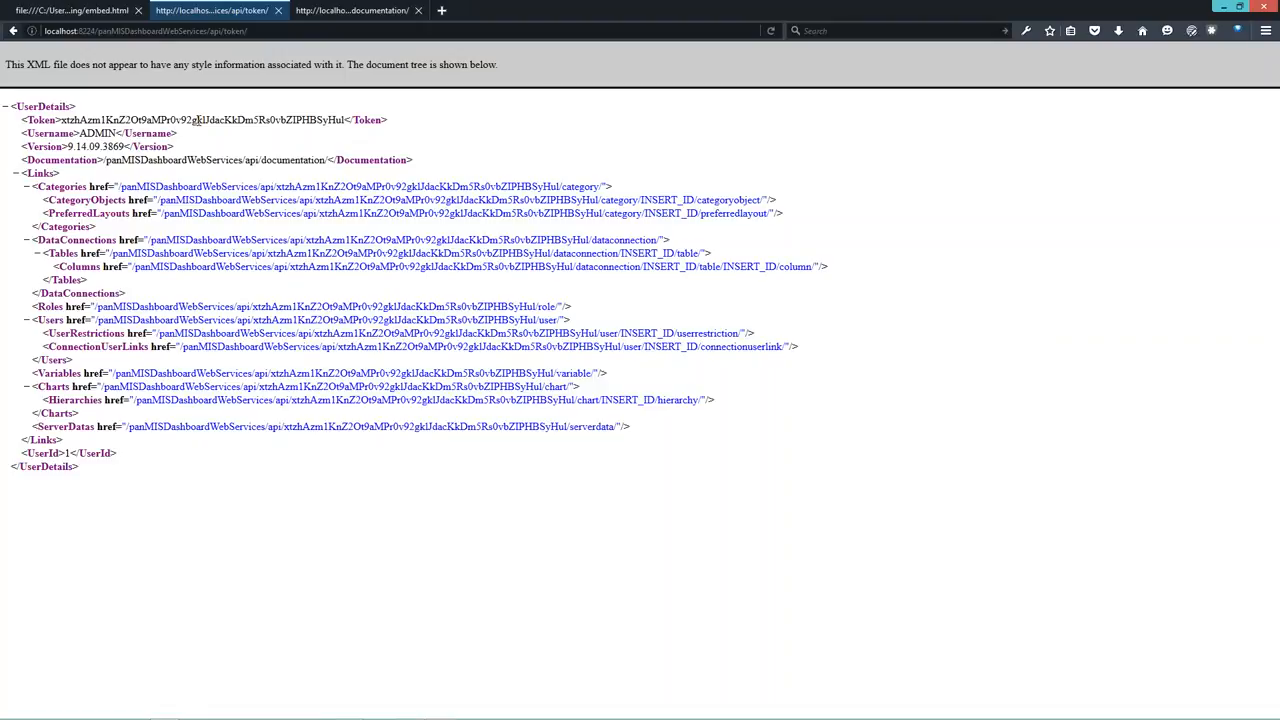
- Review the Users resource in the API documentation, then go back to the resource list
click(365, 11)
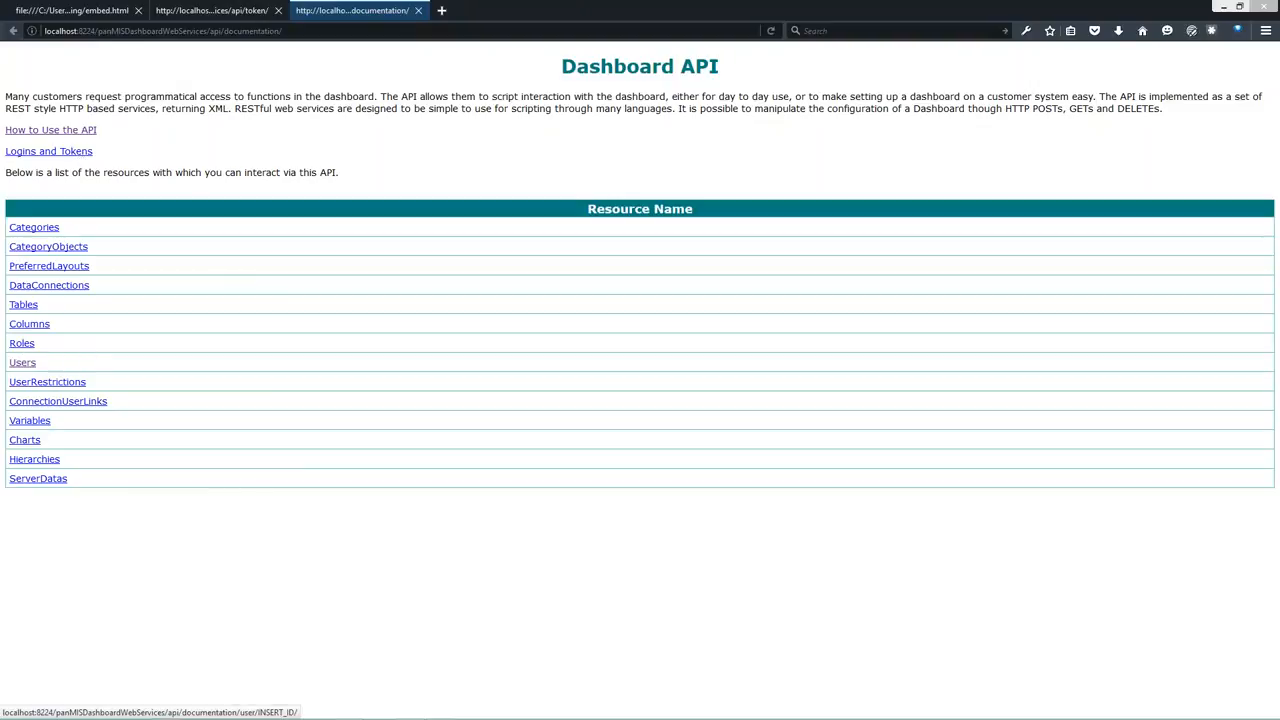
click(22, 362)
scroll(366, 247, down, 5)
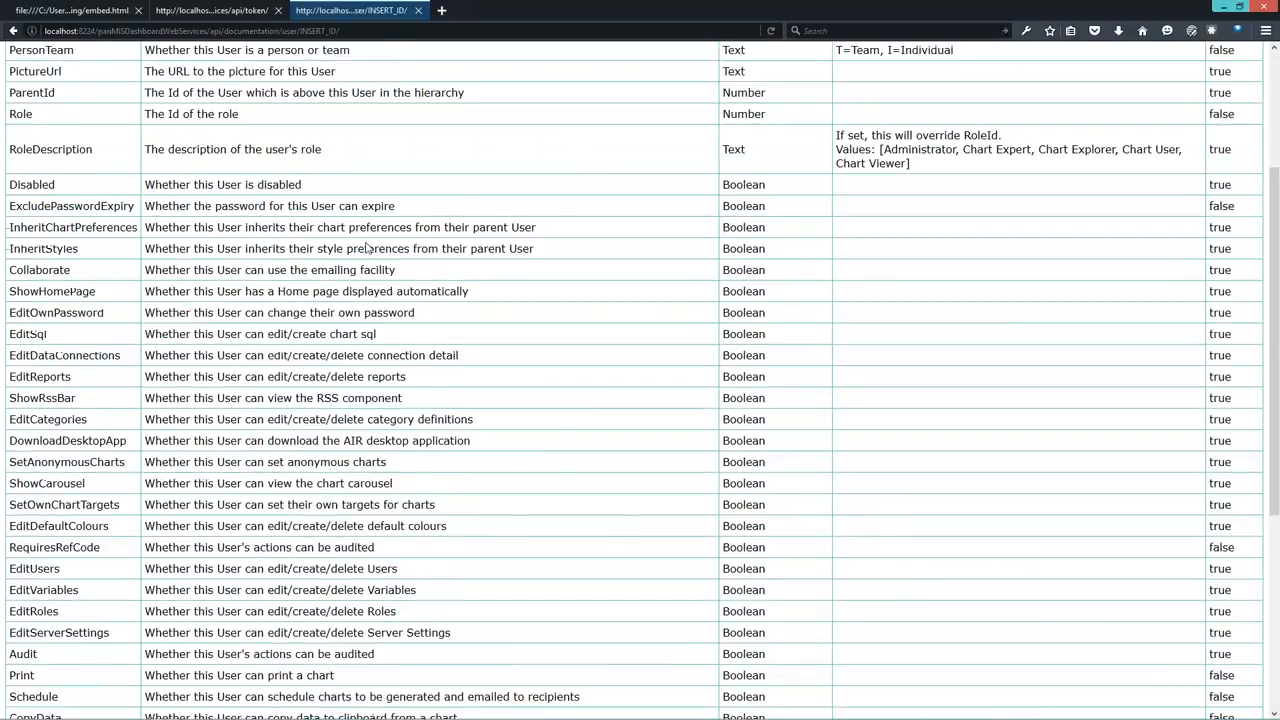
scroll(366, 247, up, 5)
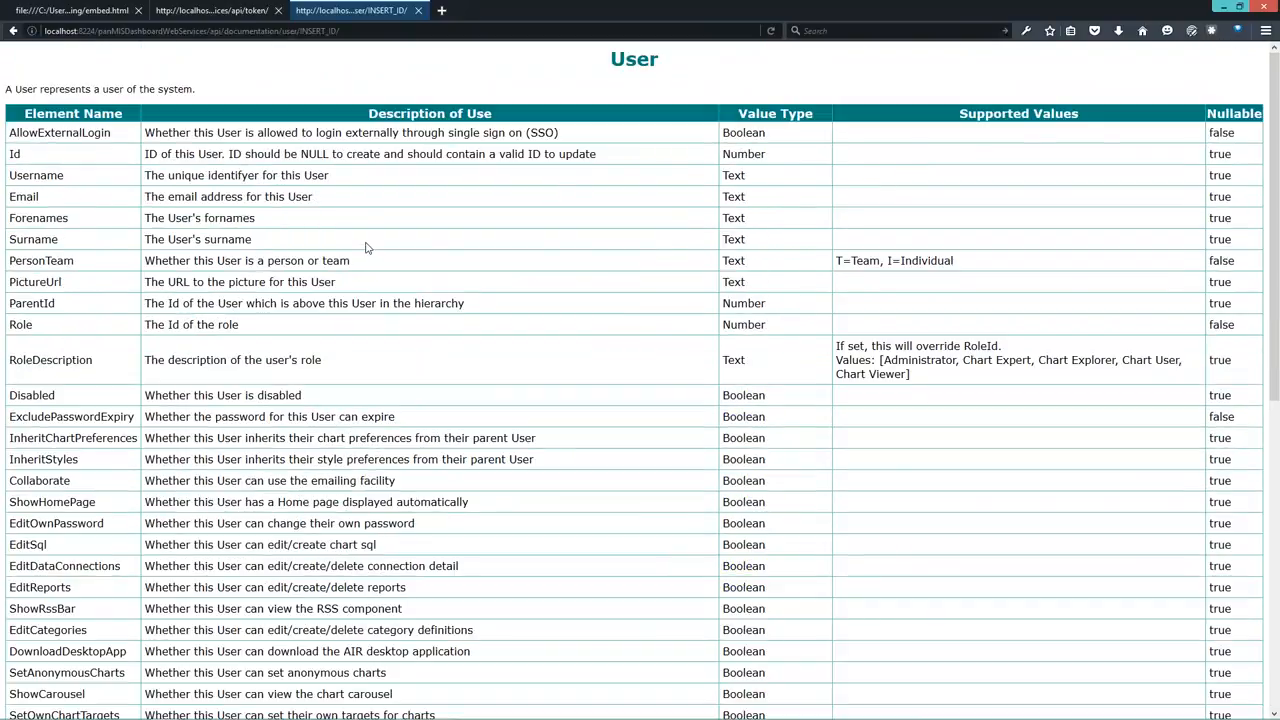
click(13, 31)
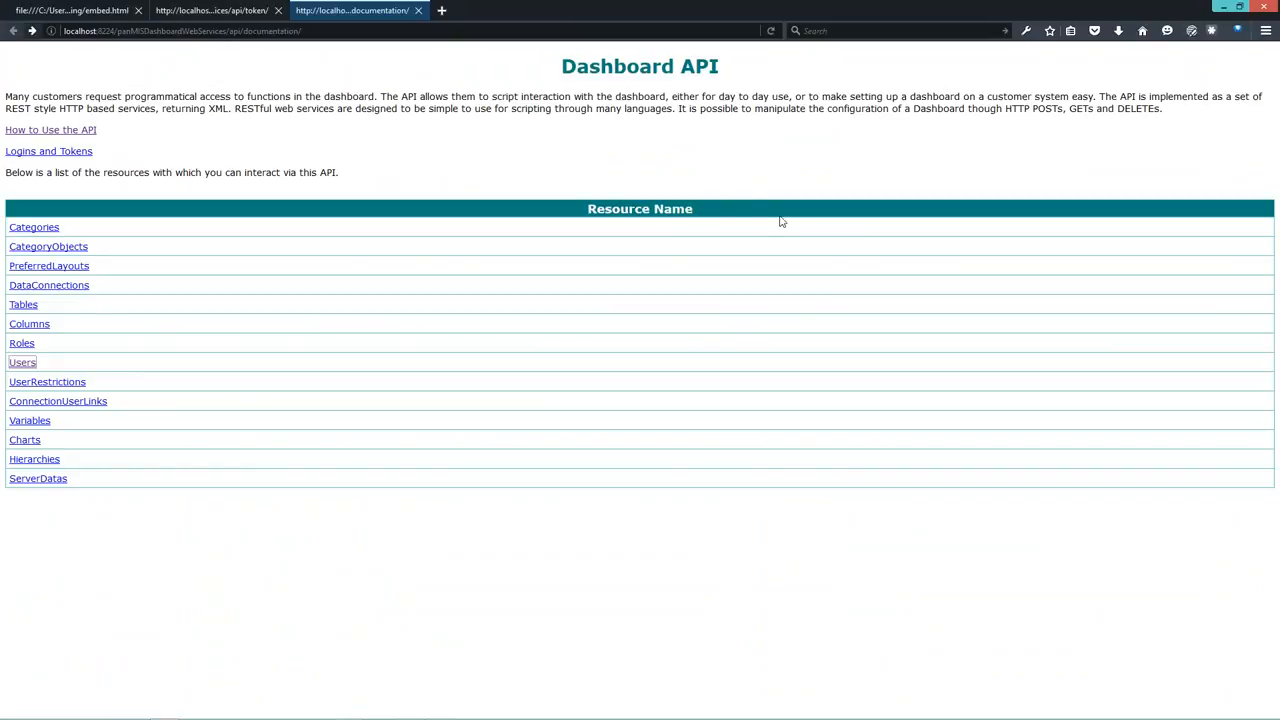
mouse_move(700, 718)
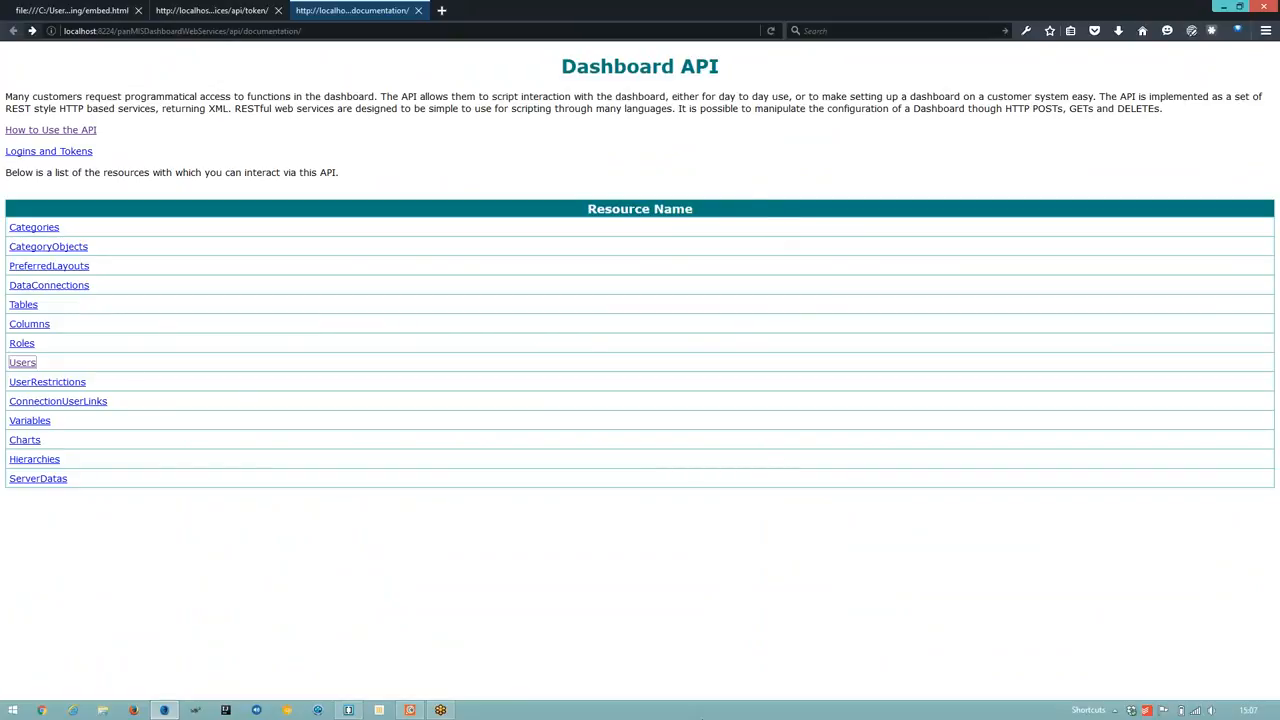
- Send the administrator token request in Postman, getting 200 OK with a fresh token
click(412, 711)
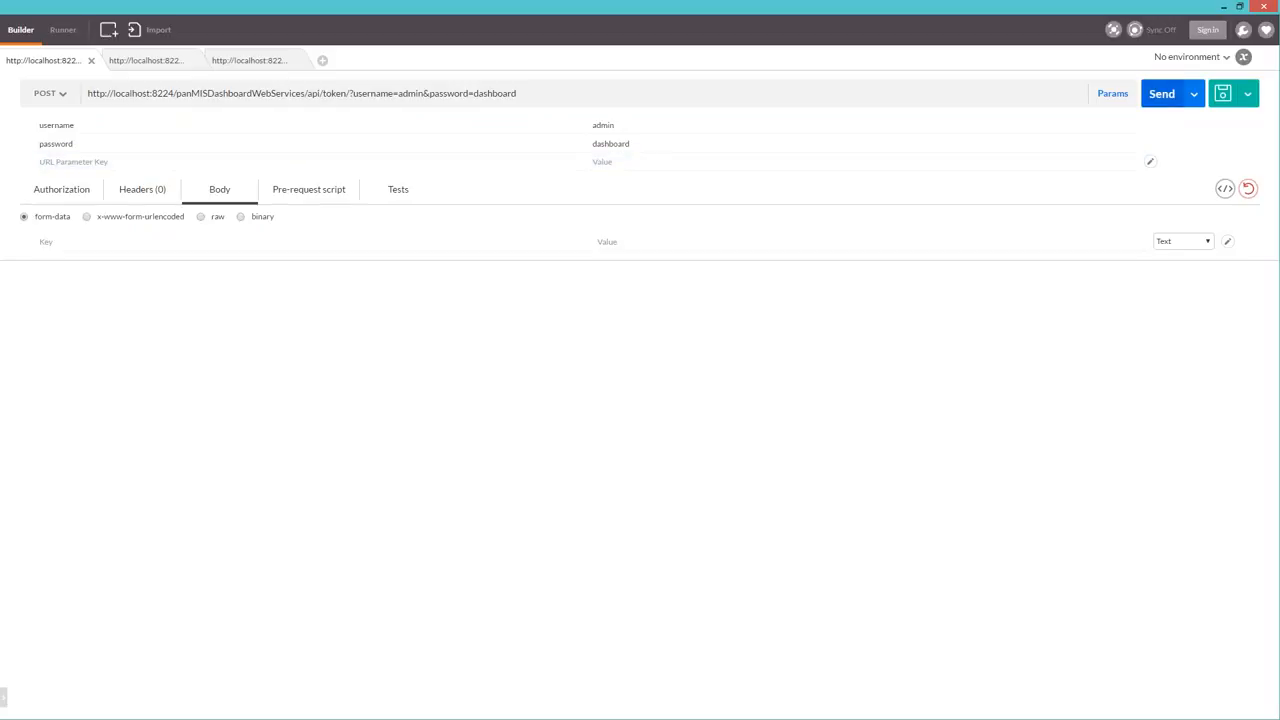
click(1163, 96)
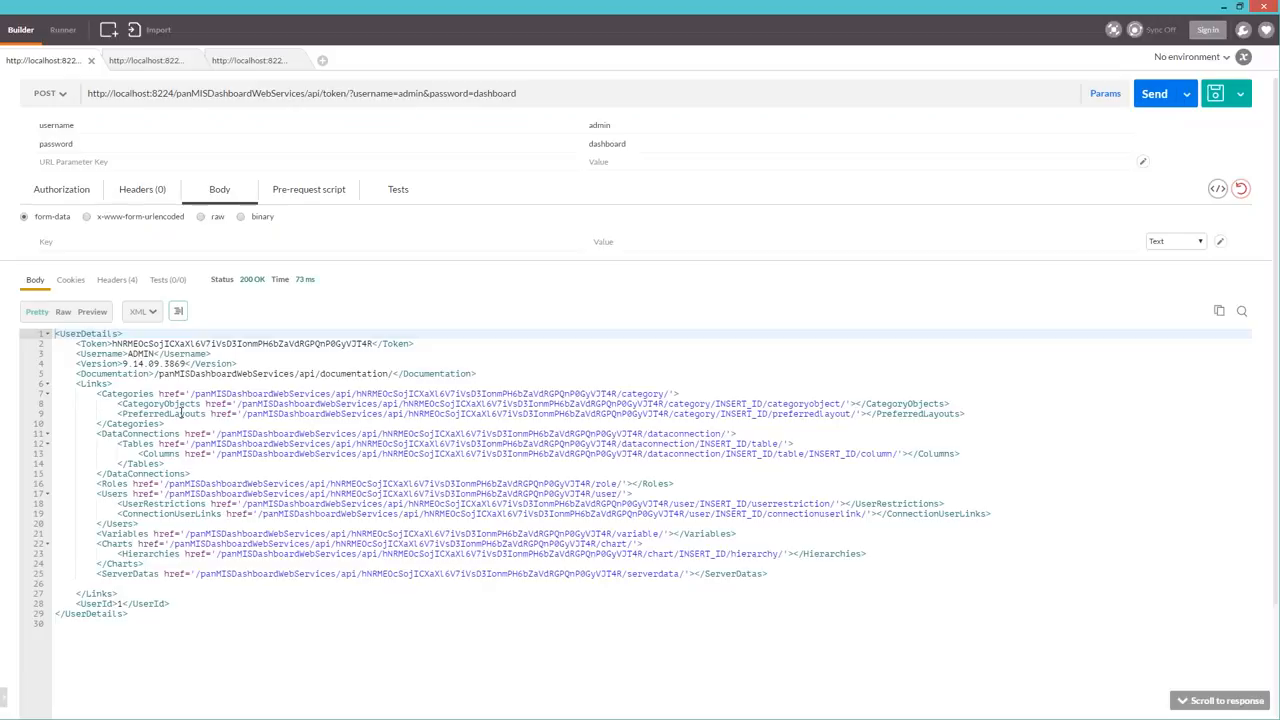
- Select the newly returned administrator token in the response XML
double_click(235, 343)
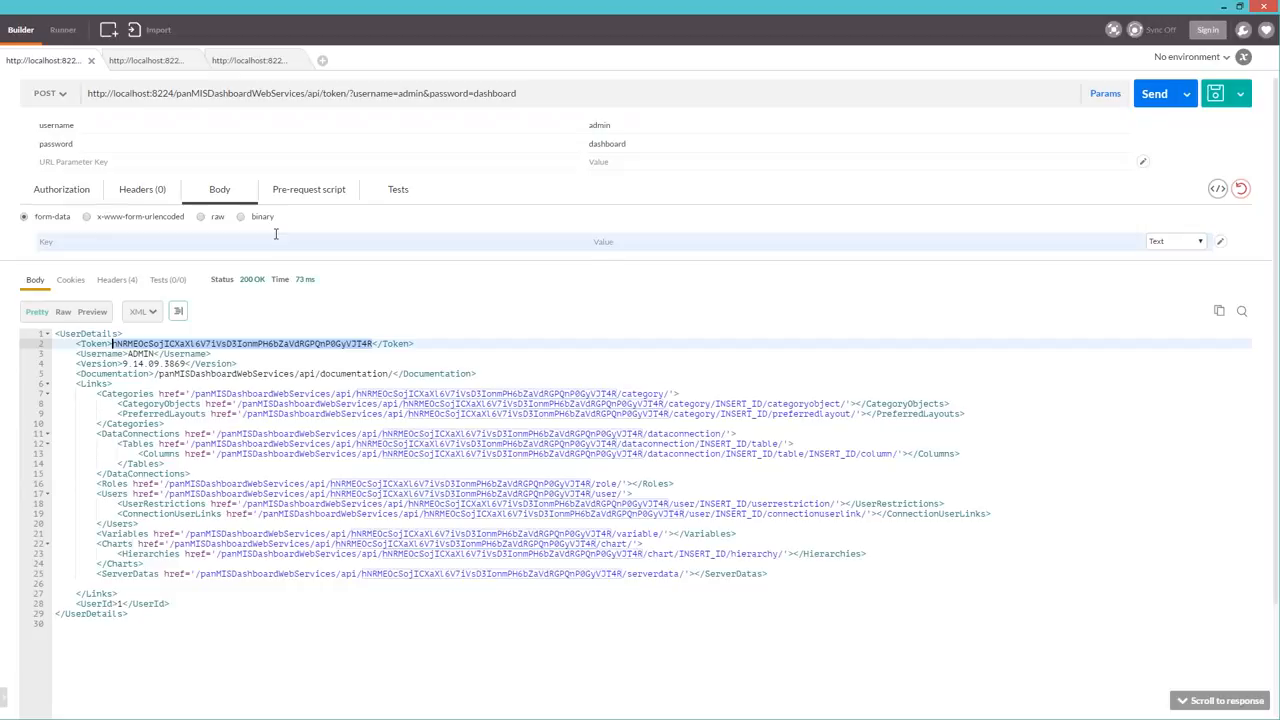
- Open the user-creation request and paste the fresh token over the old one in its URL
click(145, 60)
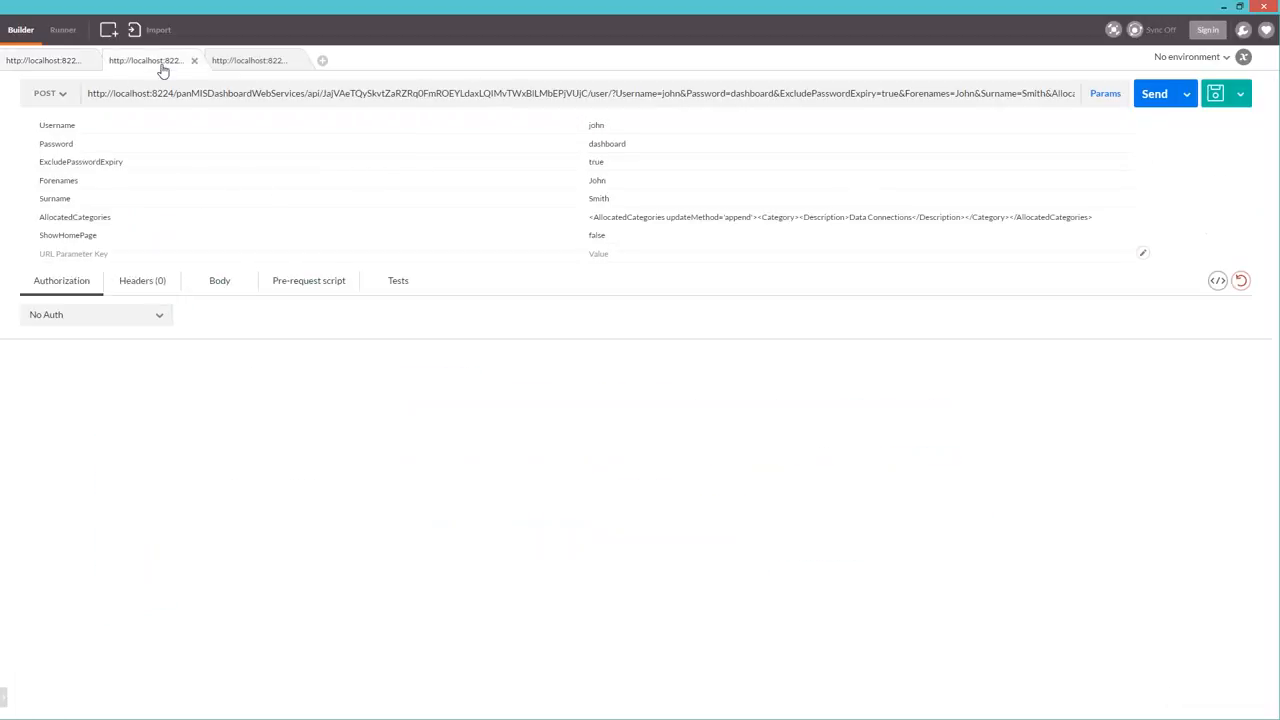
double_click(463, 93)
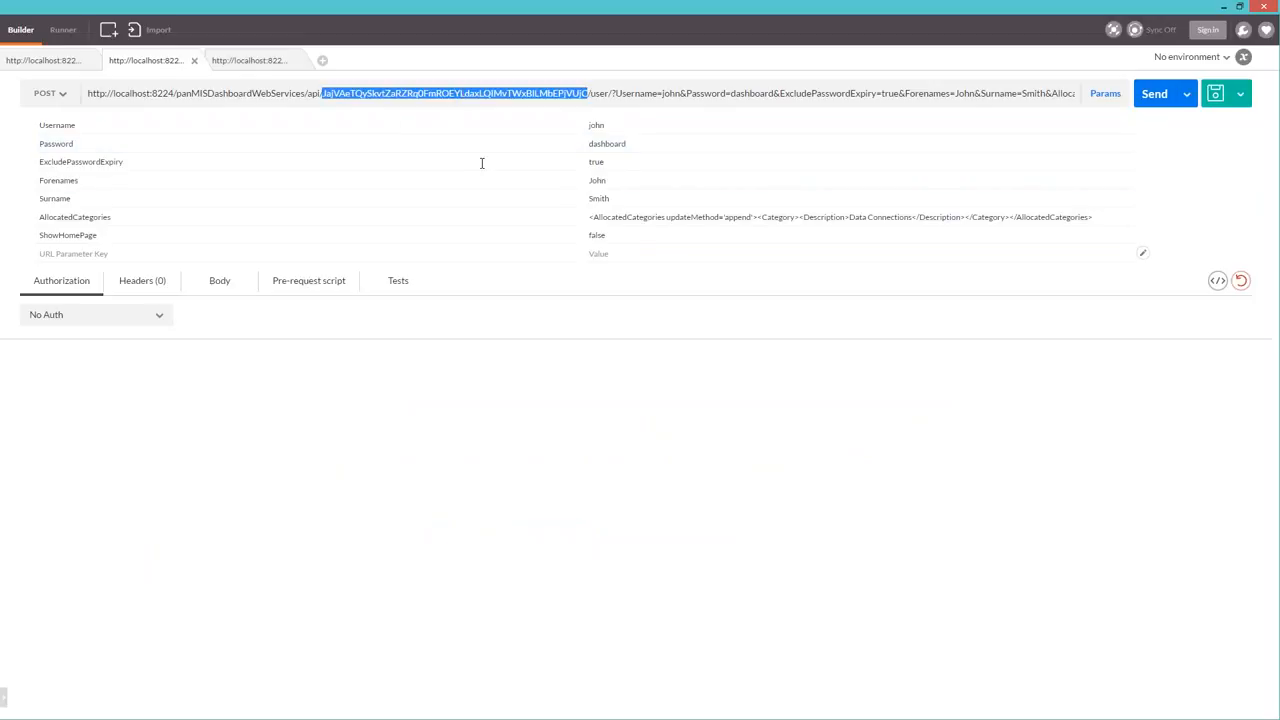
click(501, 446)
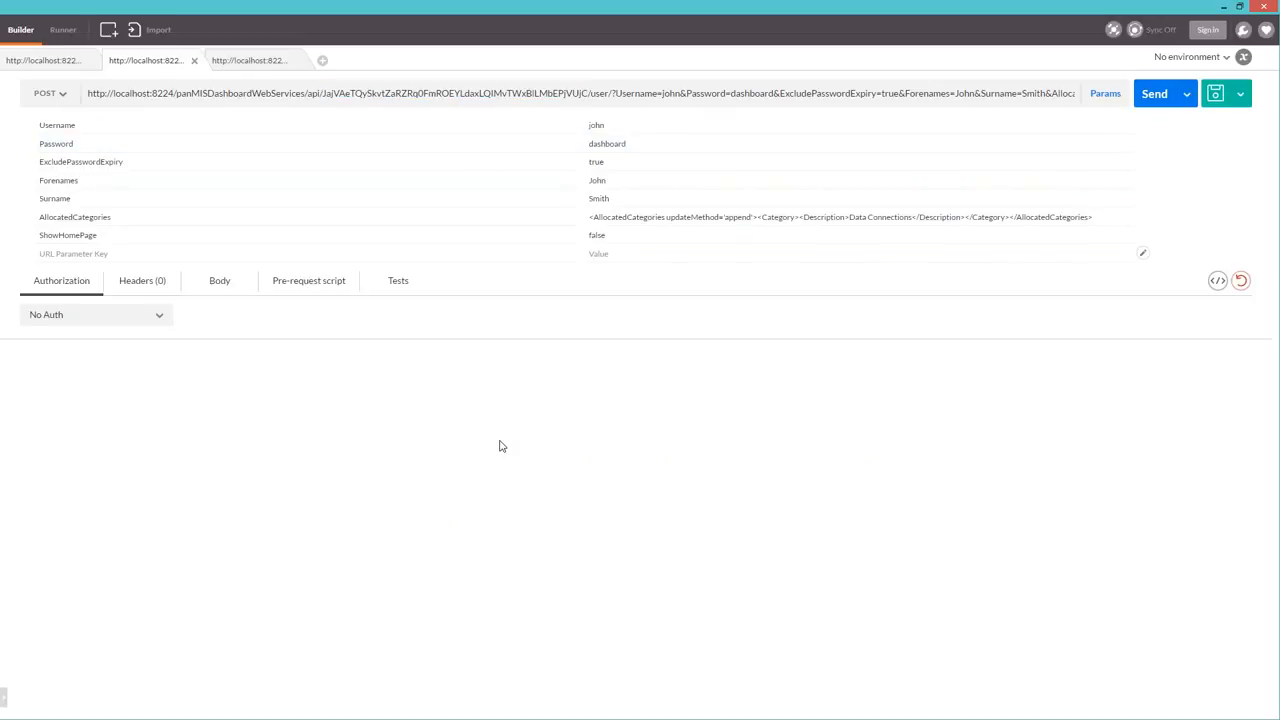
double_click(457, 93)
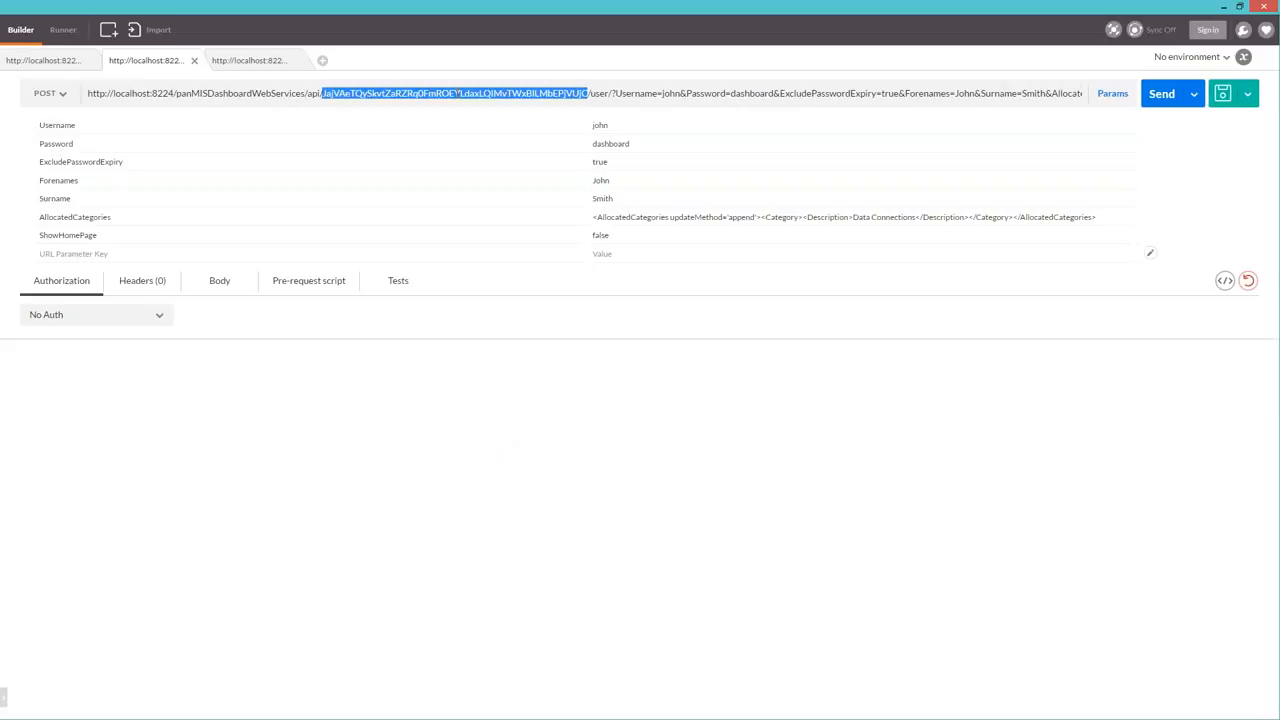
key(ctrl+v)
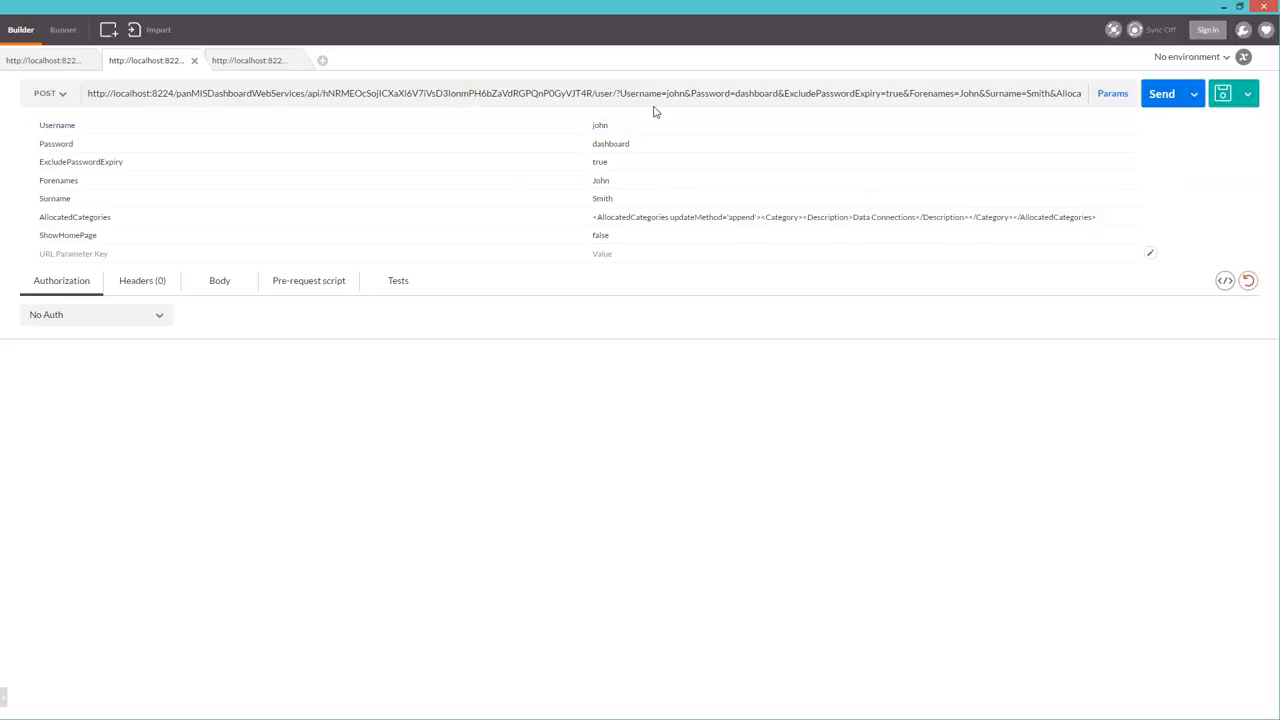
- Send the user-creation request and review the 200 OK XML for new Chart Viewer user Id 9
click(1158, 94)
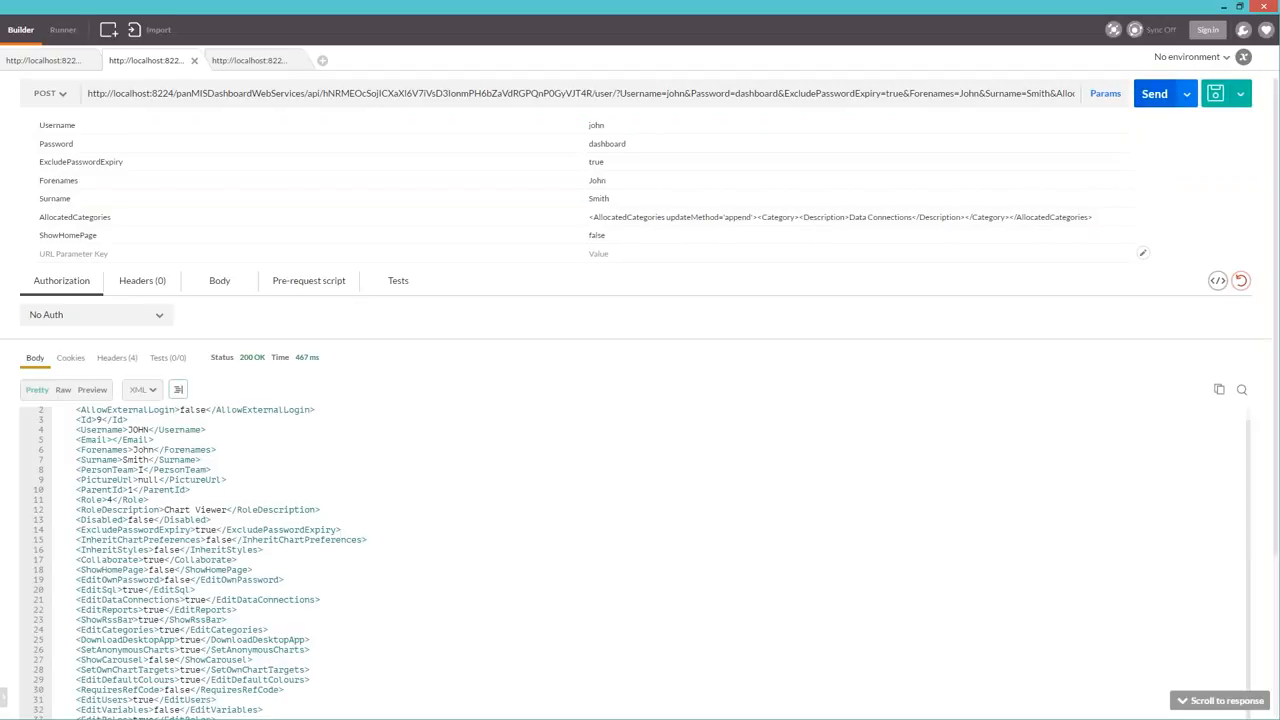
scroll(584, 470, up, 1)
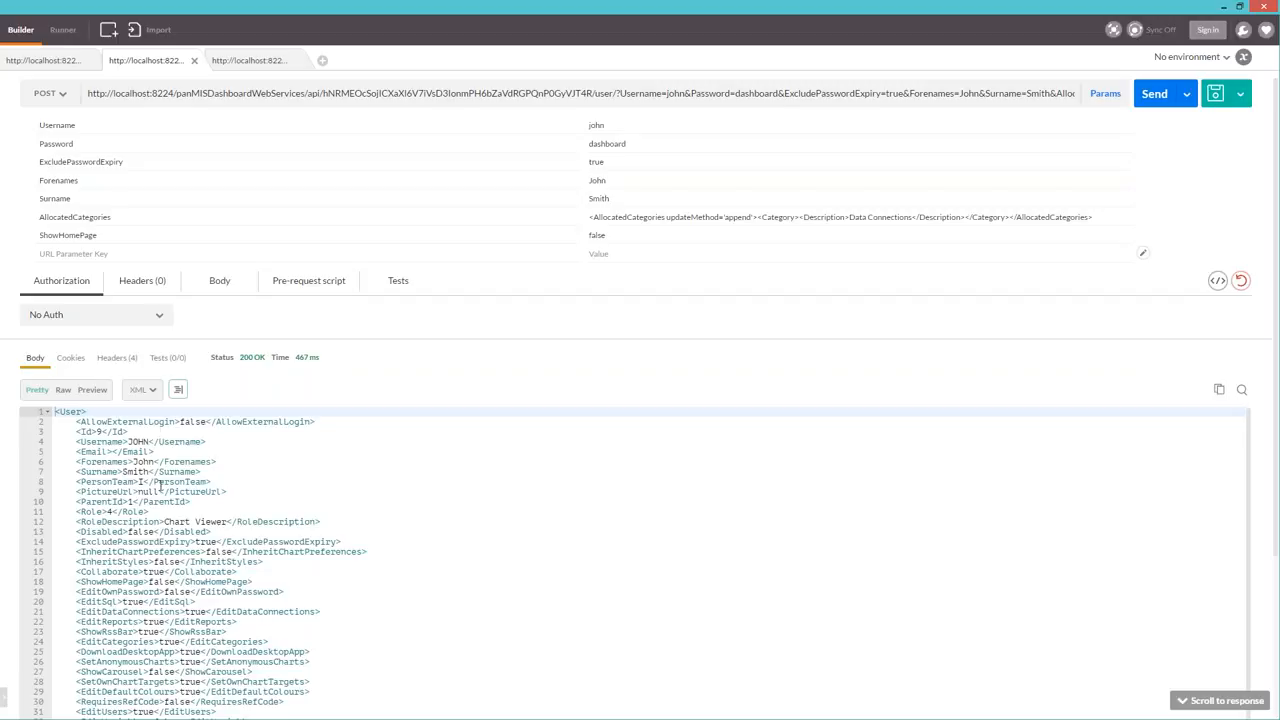
scroll(160, 487, down, 5)
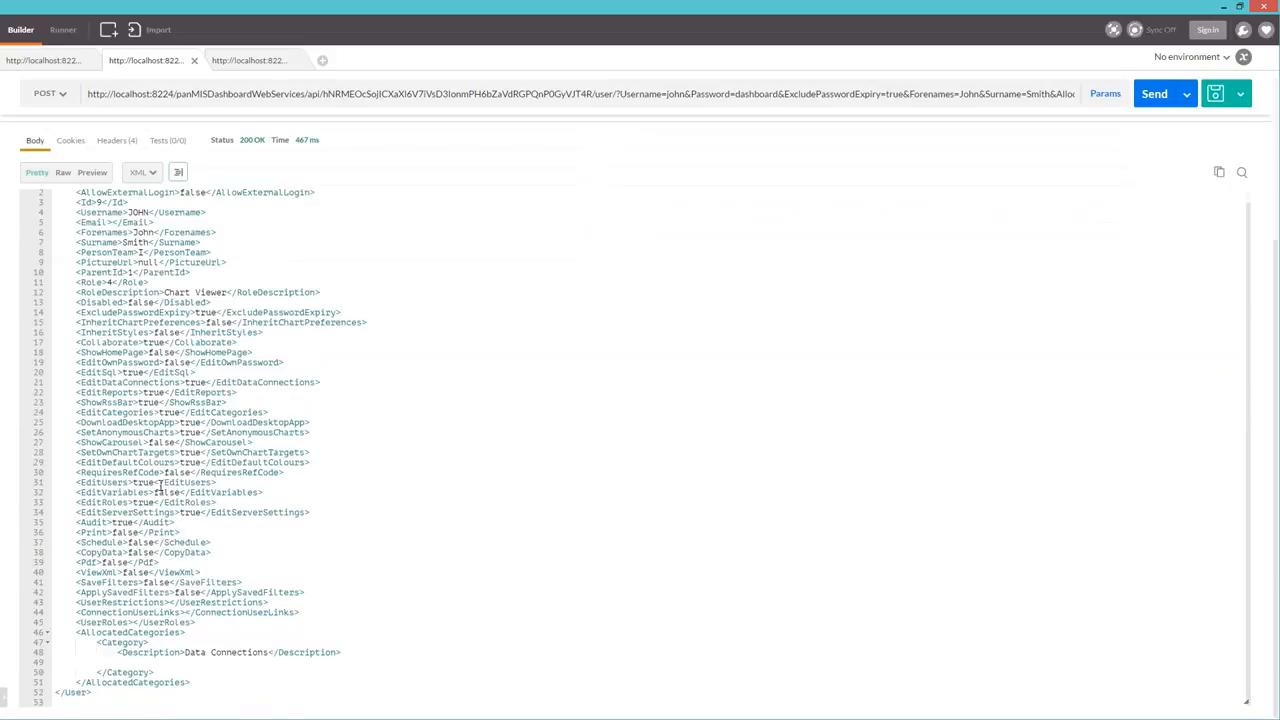
scroll(160, 487, up, 1)
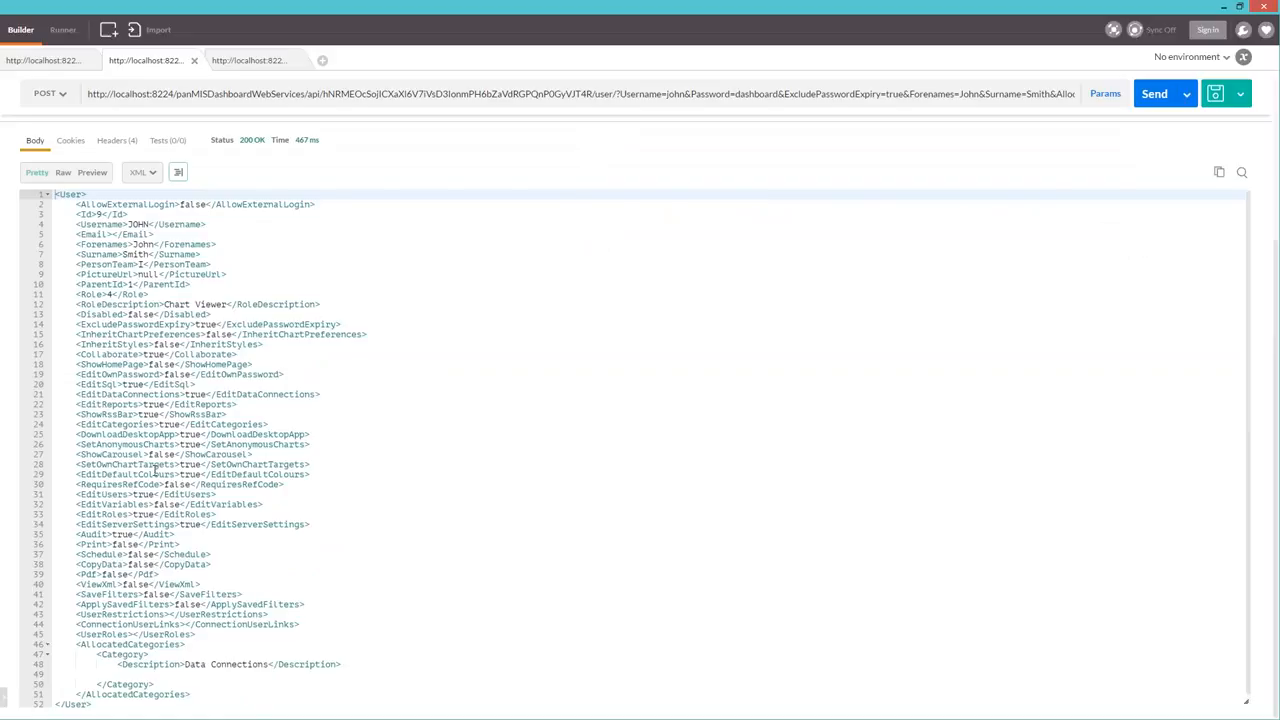
- Send the second user's token request, grab the returned token, and switch to Brackets
click(248, 60)
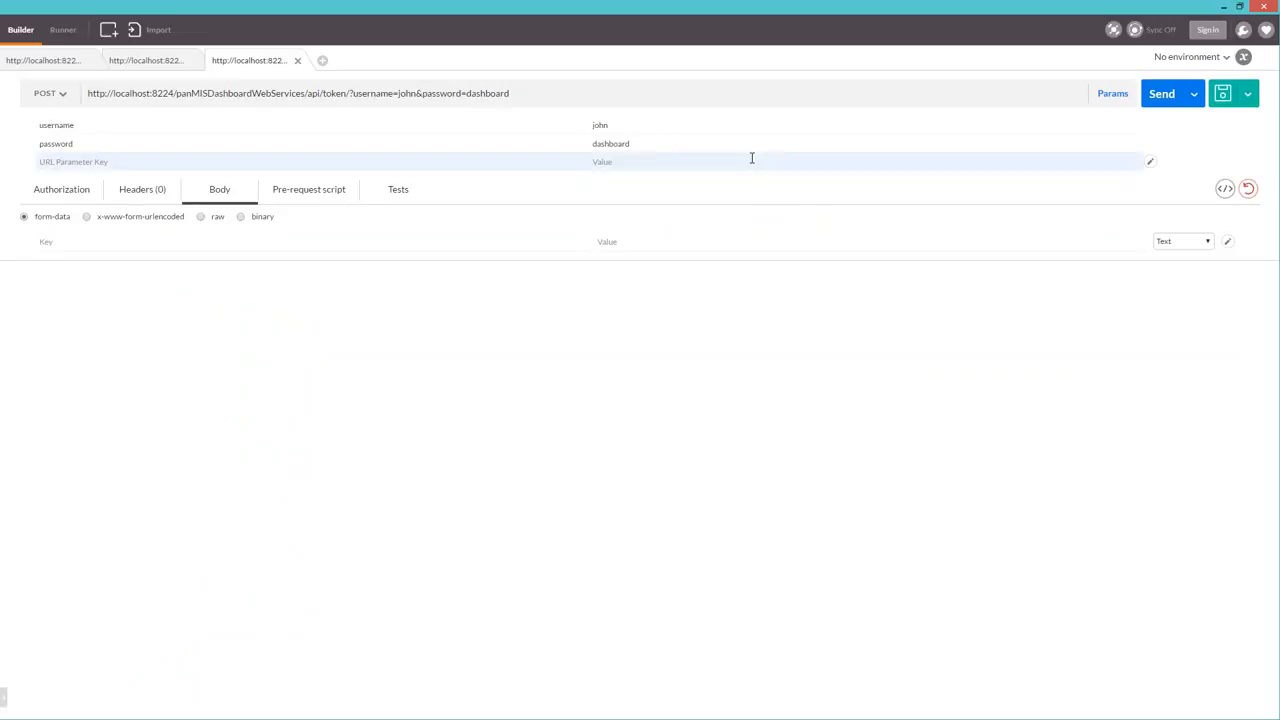
click(1161, 96)
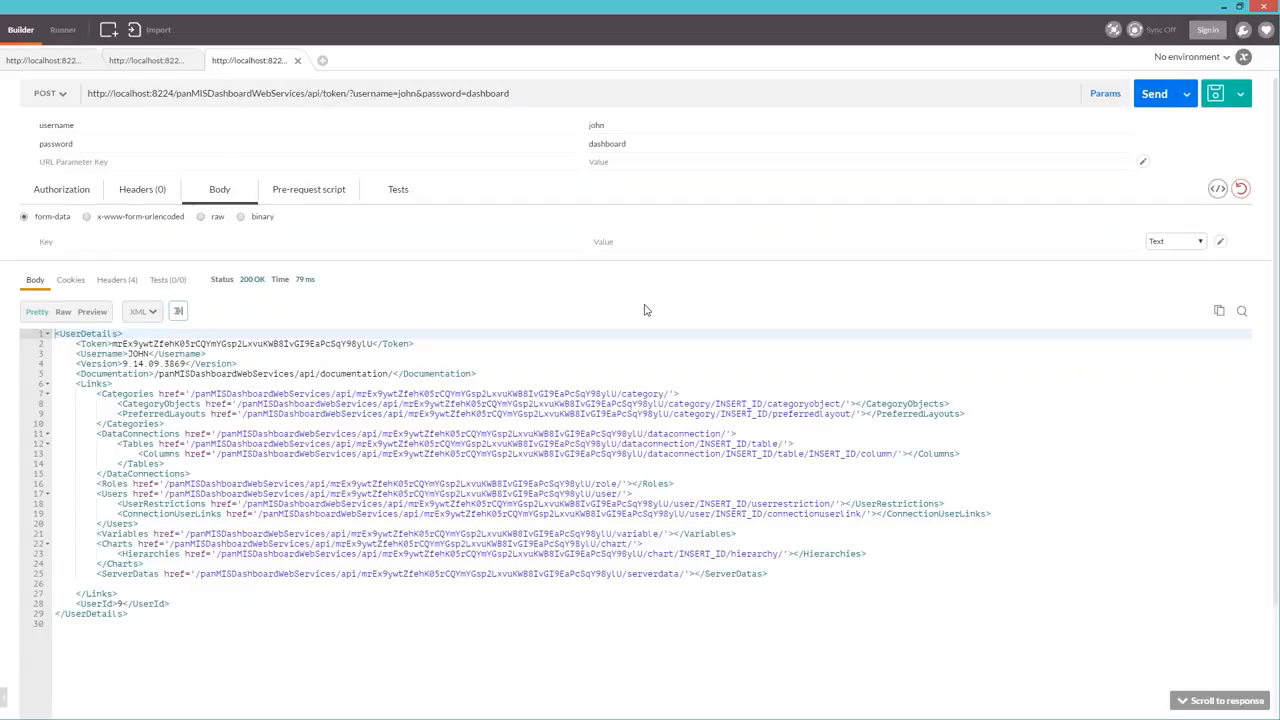
double_click(248, 343)
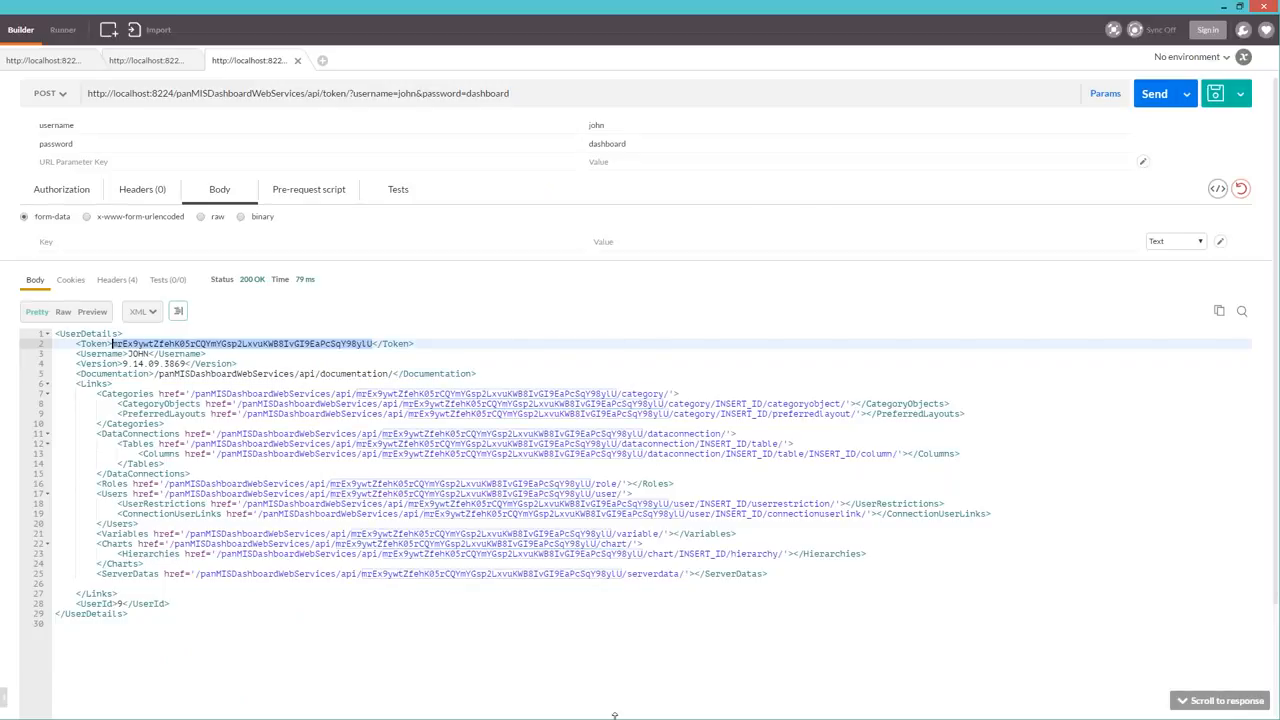
key(alt+Tab)
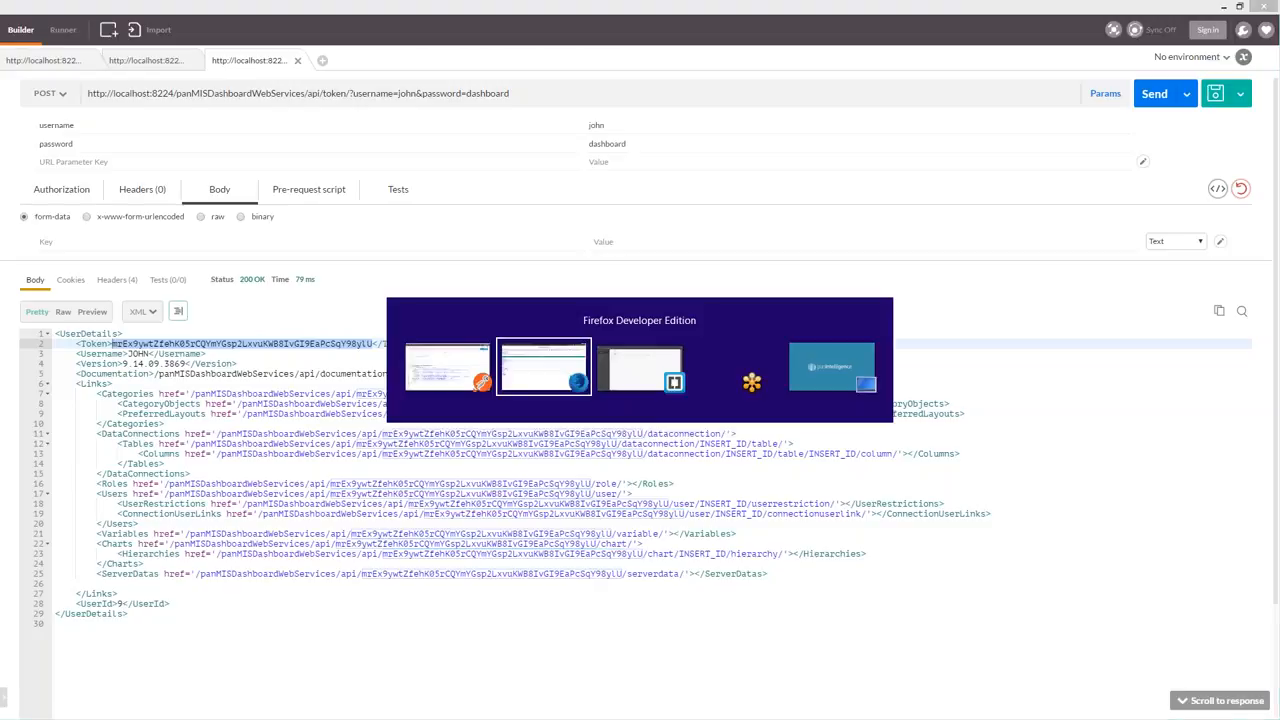
key(alt+Tab)
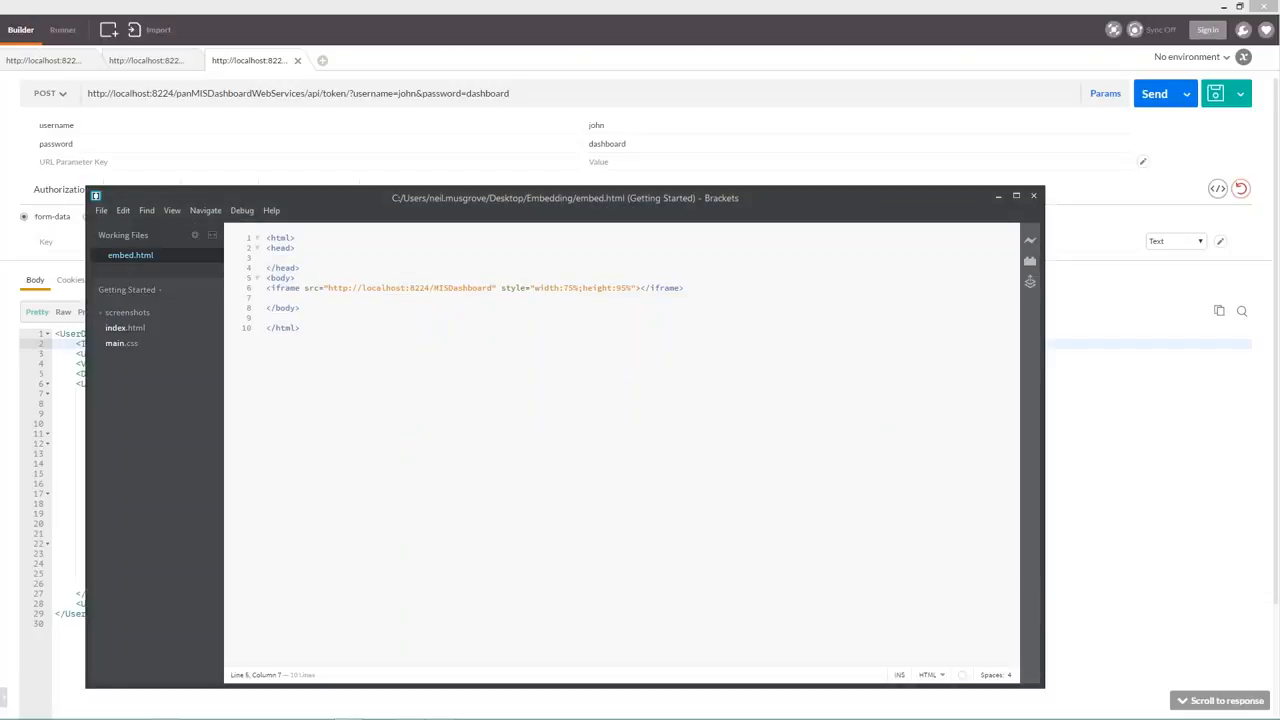
- Append ?dashboardToken= plus the pasted token to the iframe src in embed.html and save
triple_click(492, 288)
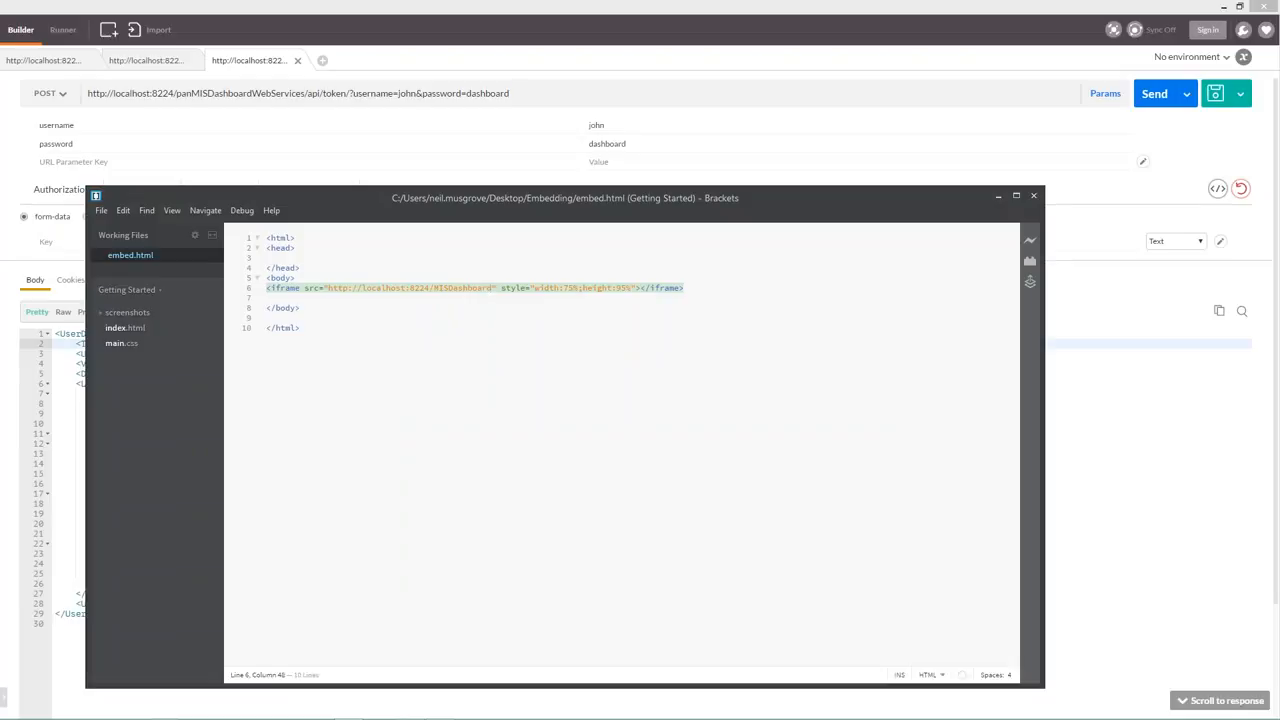
text(/)
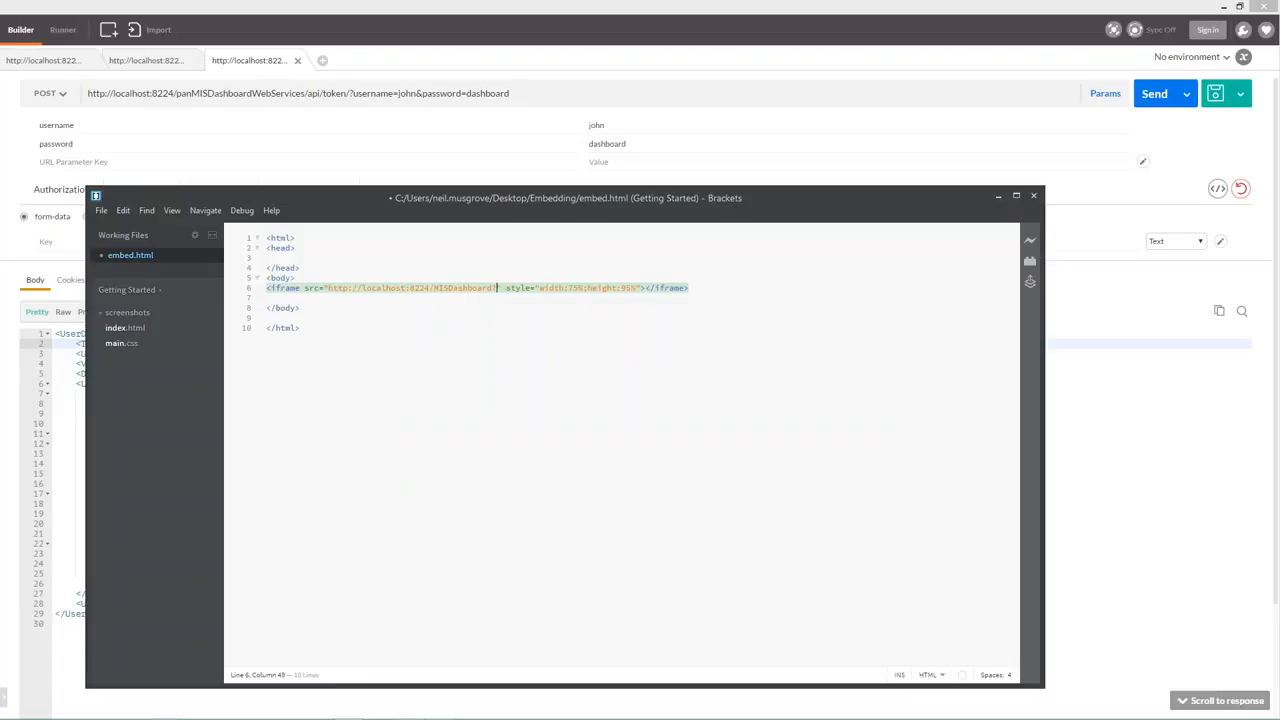
text(dashboard?)
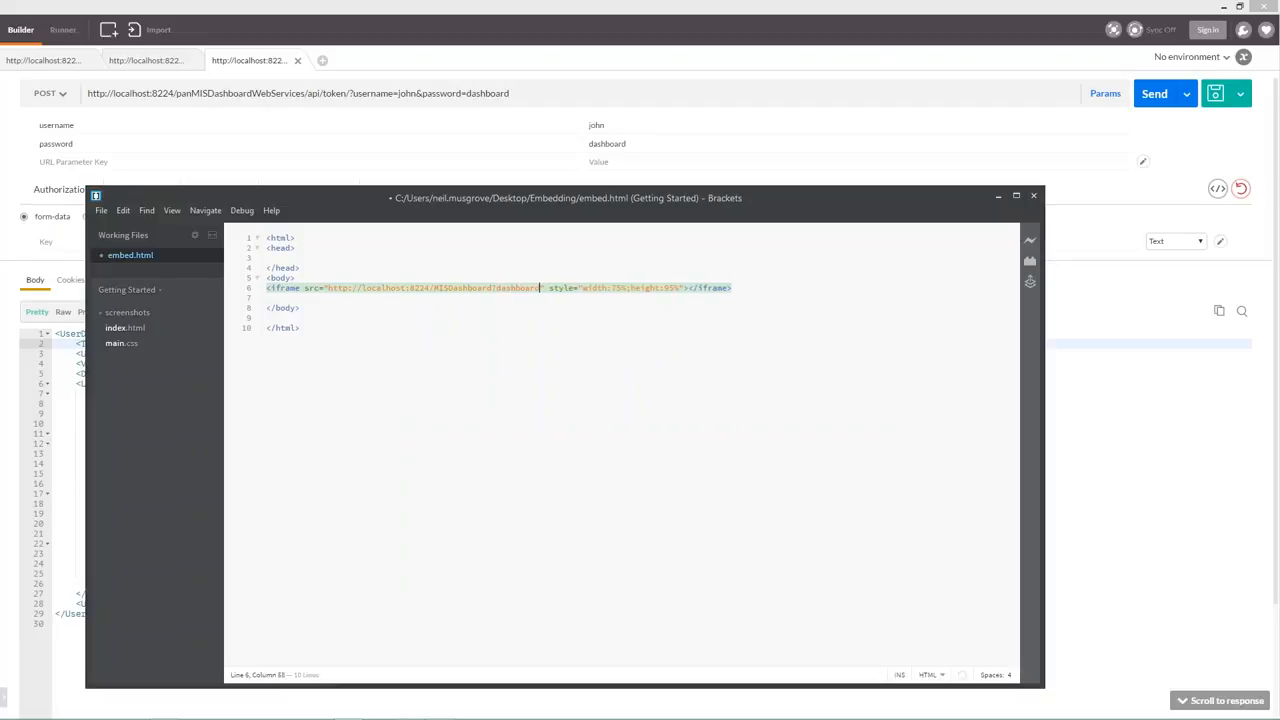
text(oken)
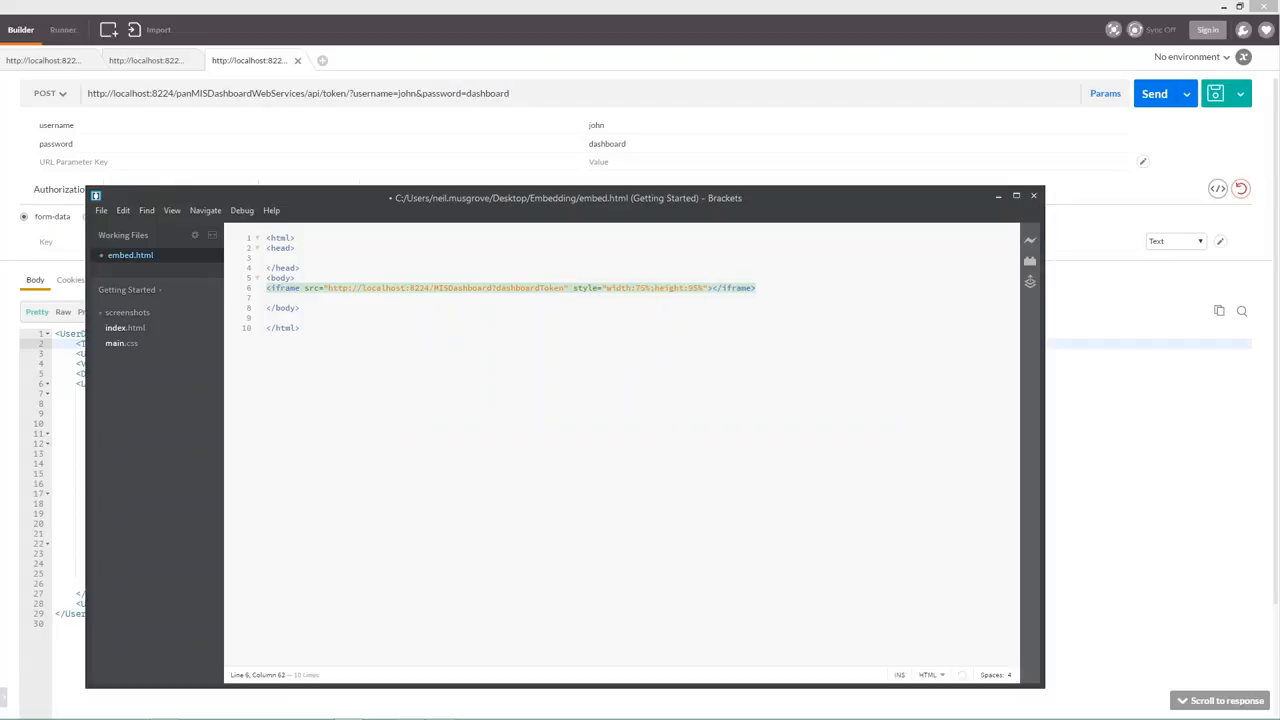
text(=)
key(ctrl+v)
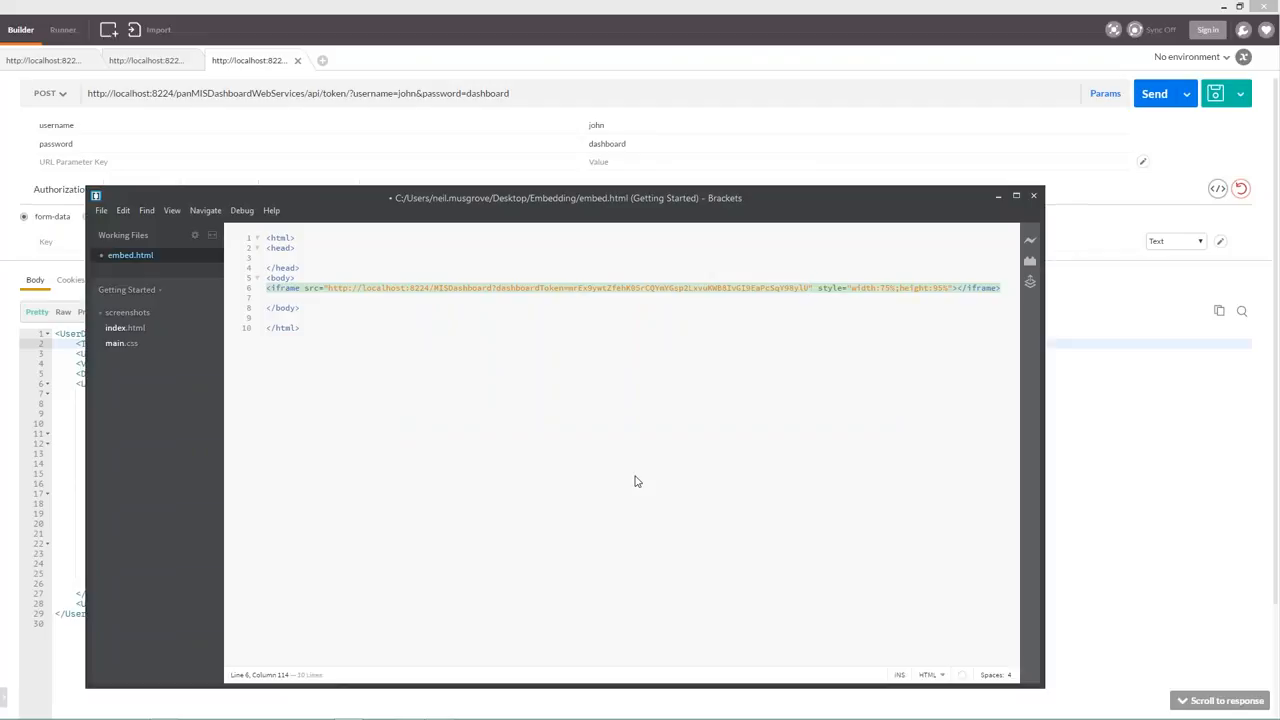
key(ctrl+s)
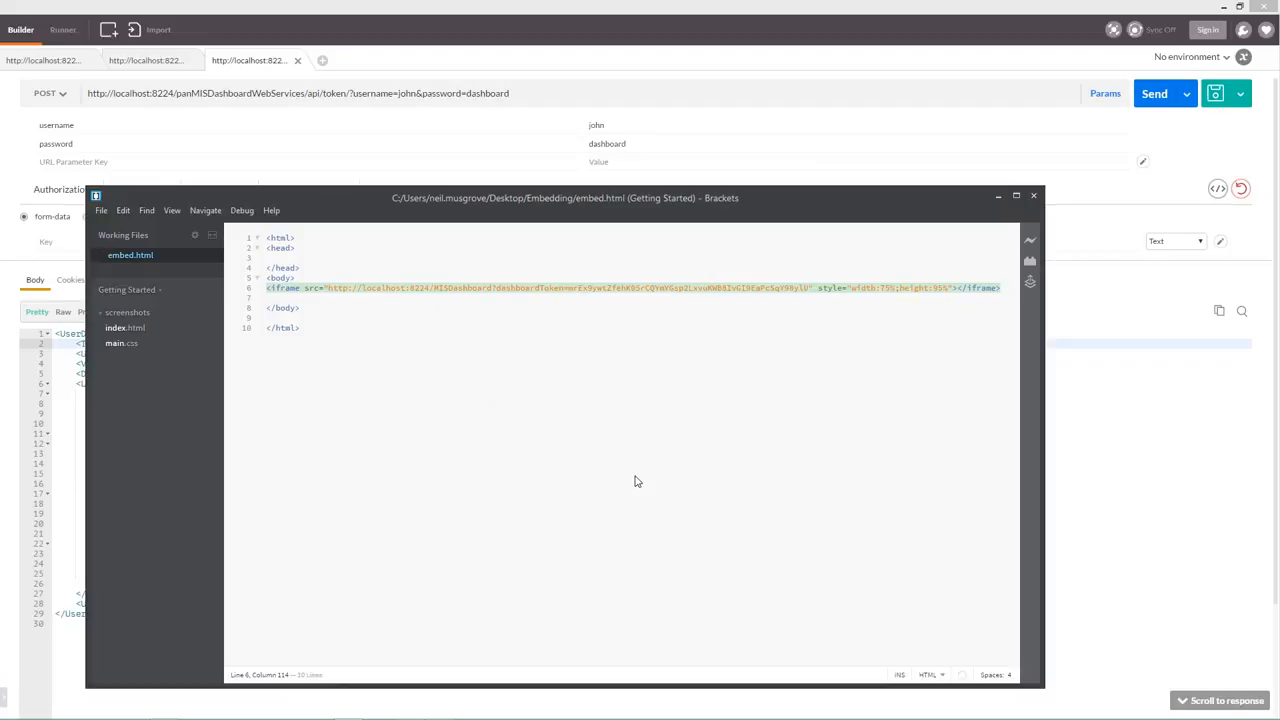
key(alt+Tab)
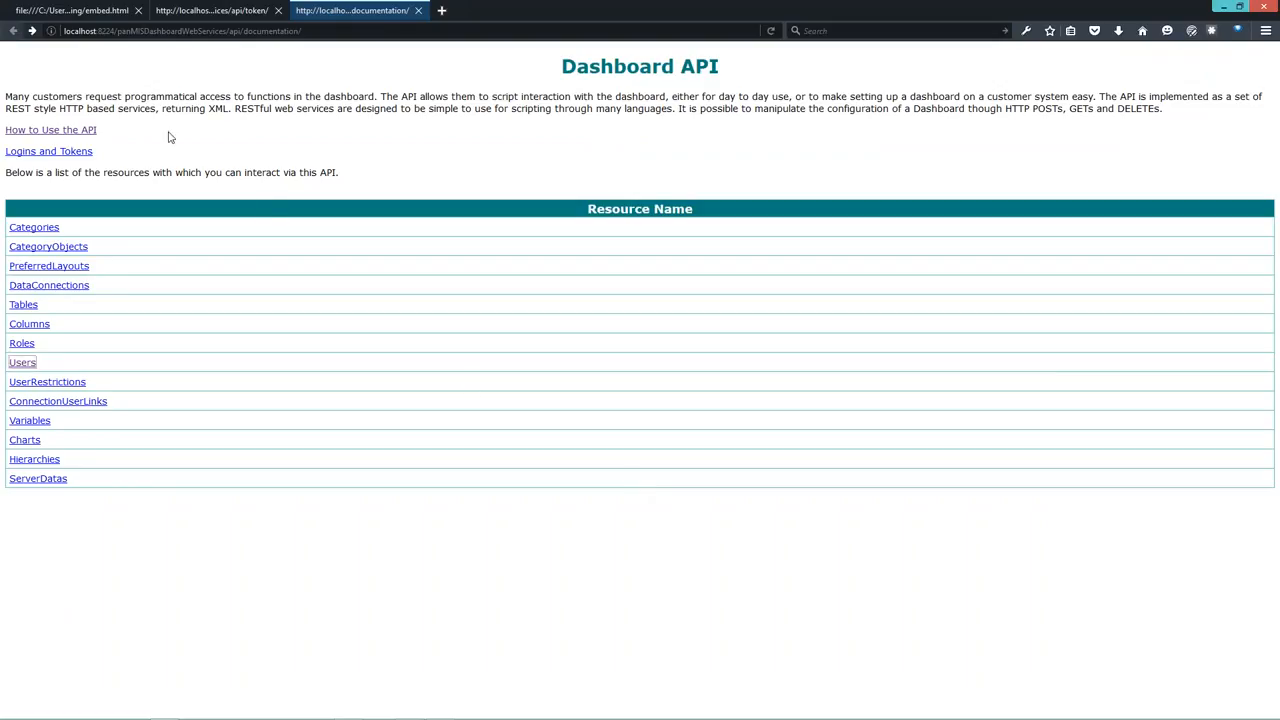
- Reload embed.html so the panintelligence dashboard loads embedded via the dashboard token
click(60, 13)
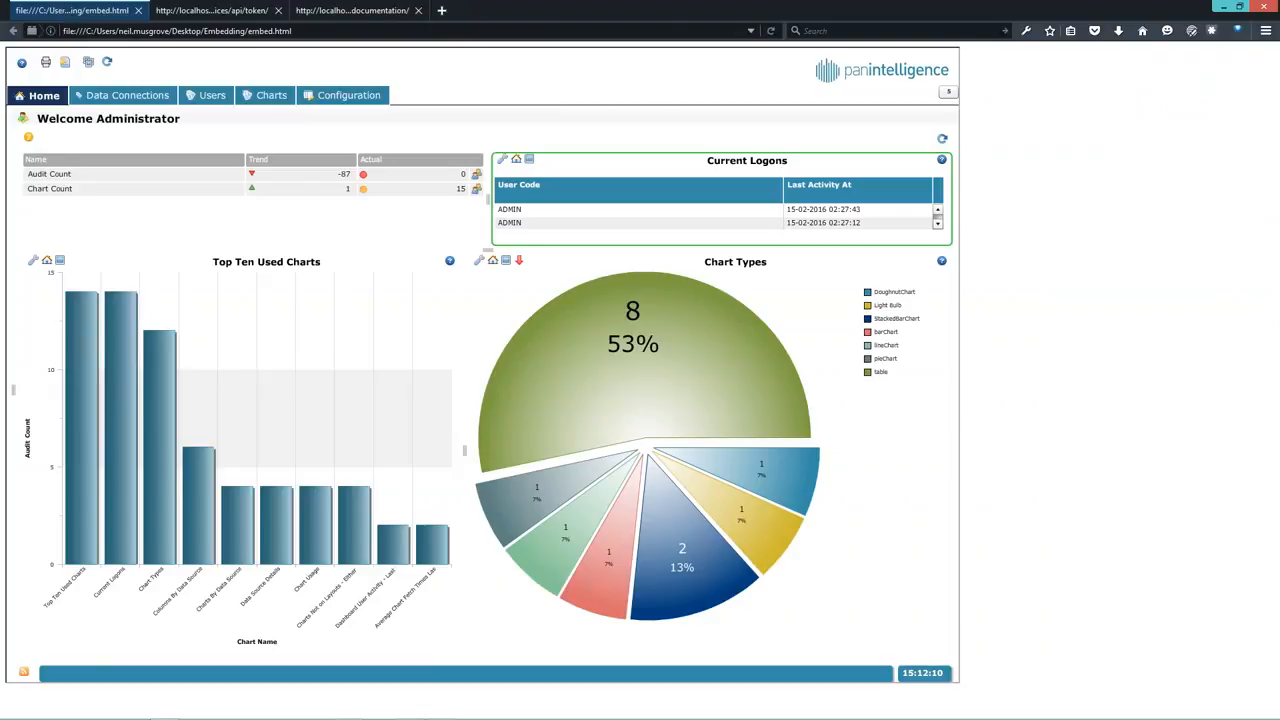
click(772, 31)
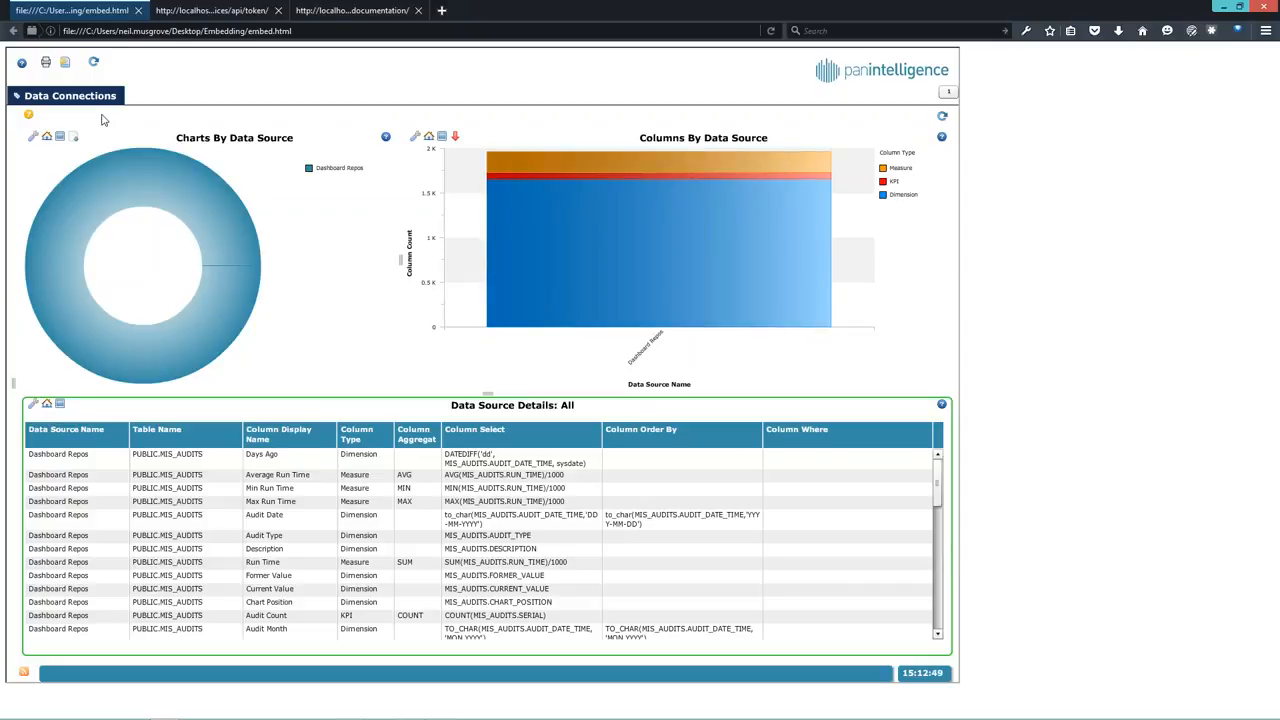
click(415, 140)
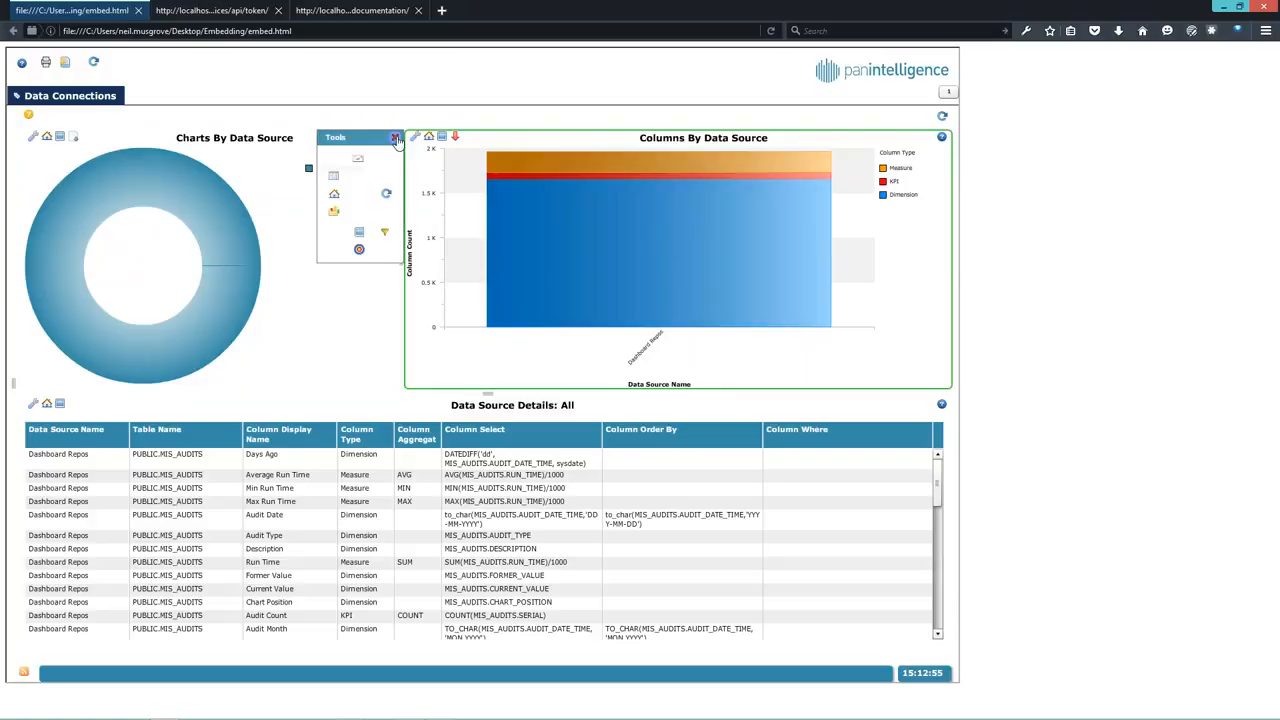
click(395, 138)
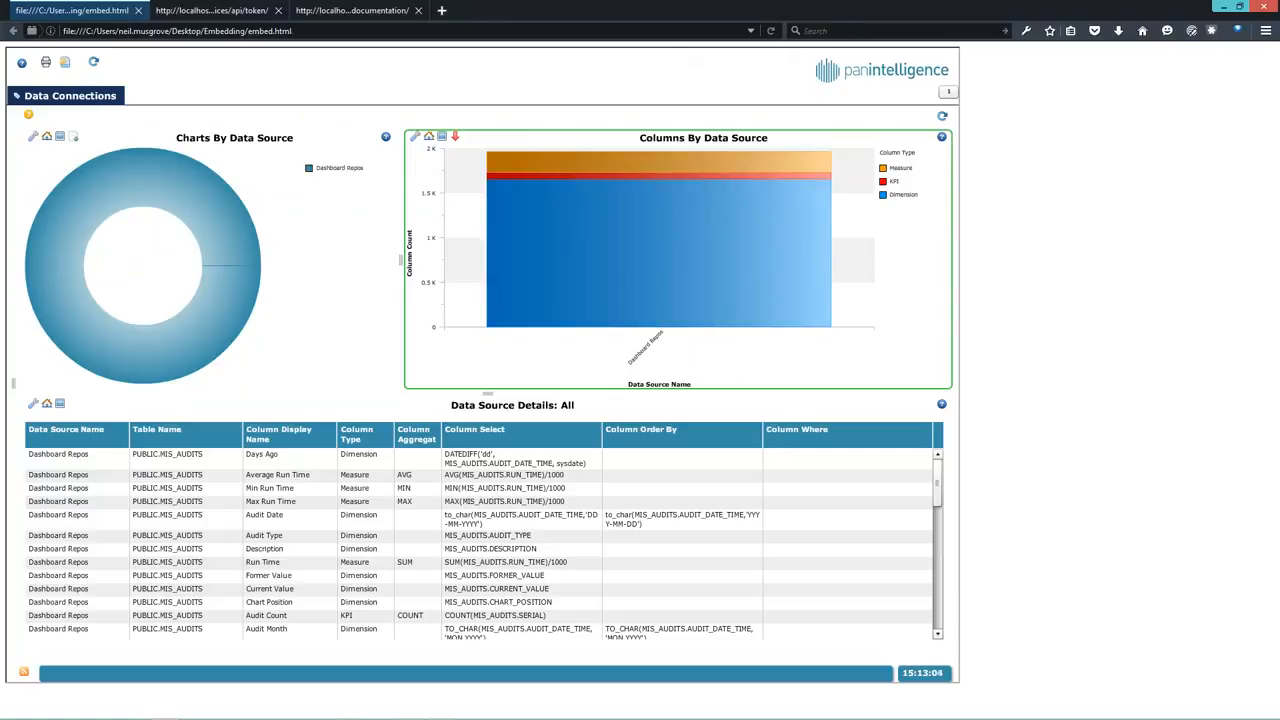
click(772, 31)
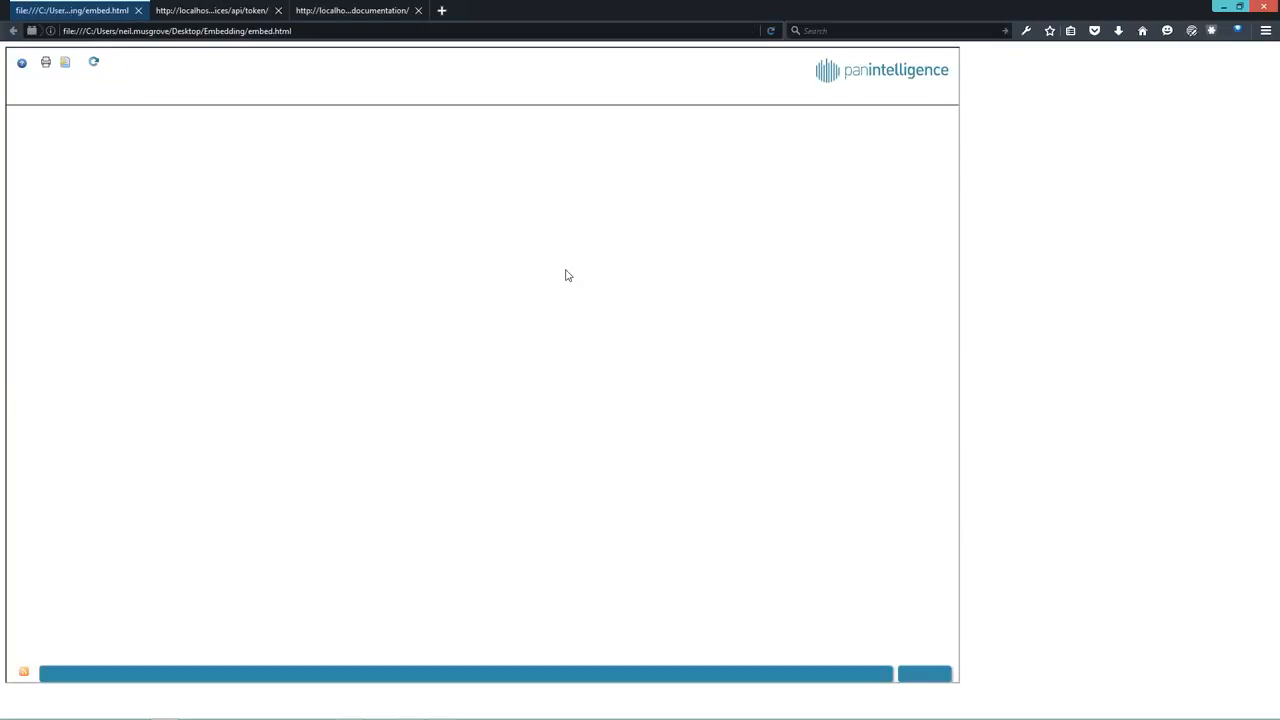
click(773, 33)
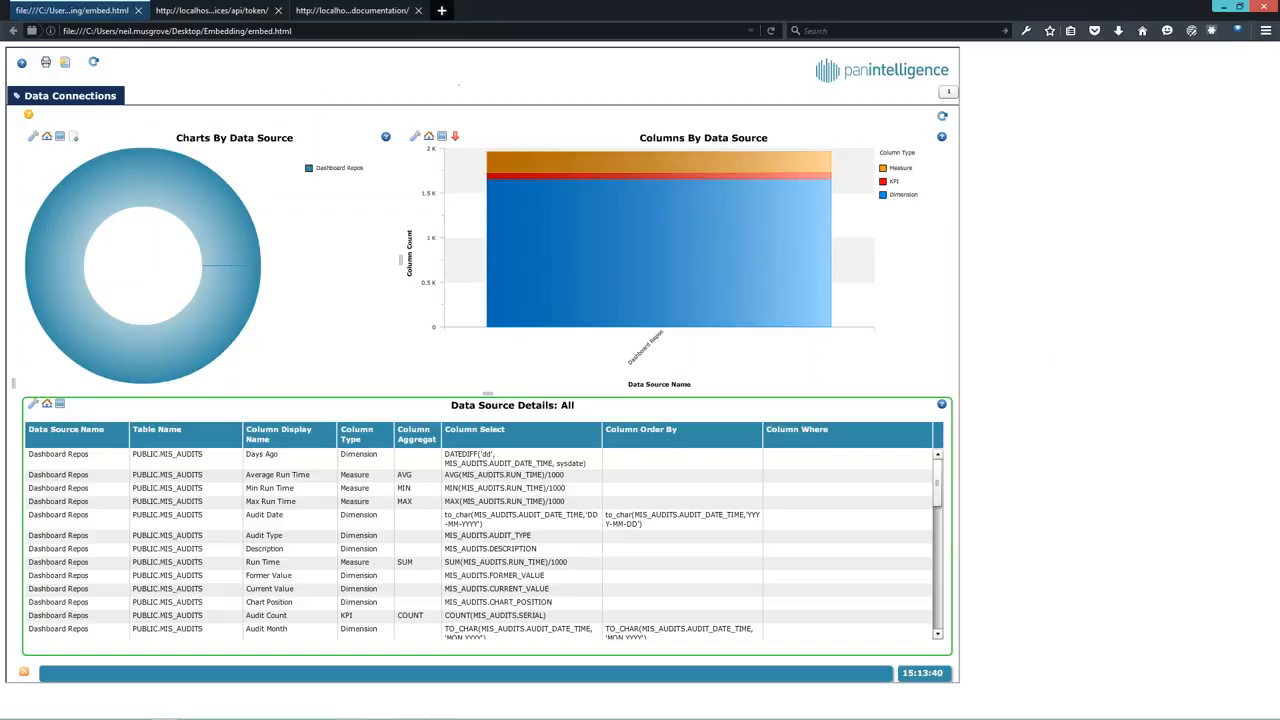
- Load localhost:8224/MISDashboard/ in a new browser tab
click(442, 11)
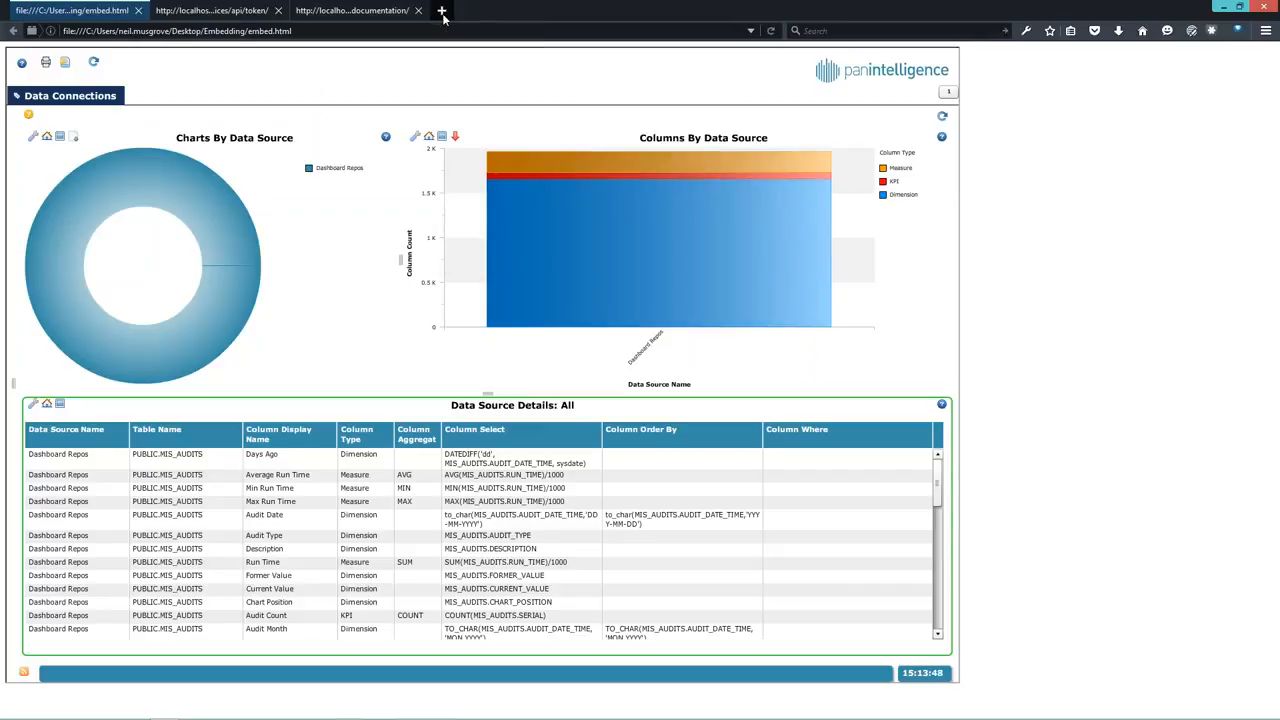
text(htt)
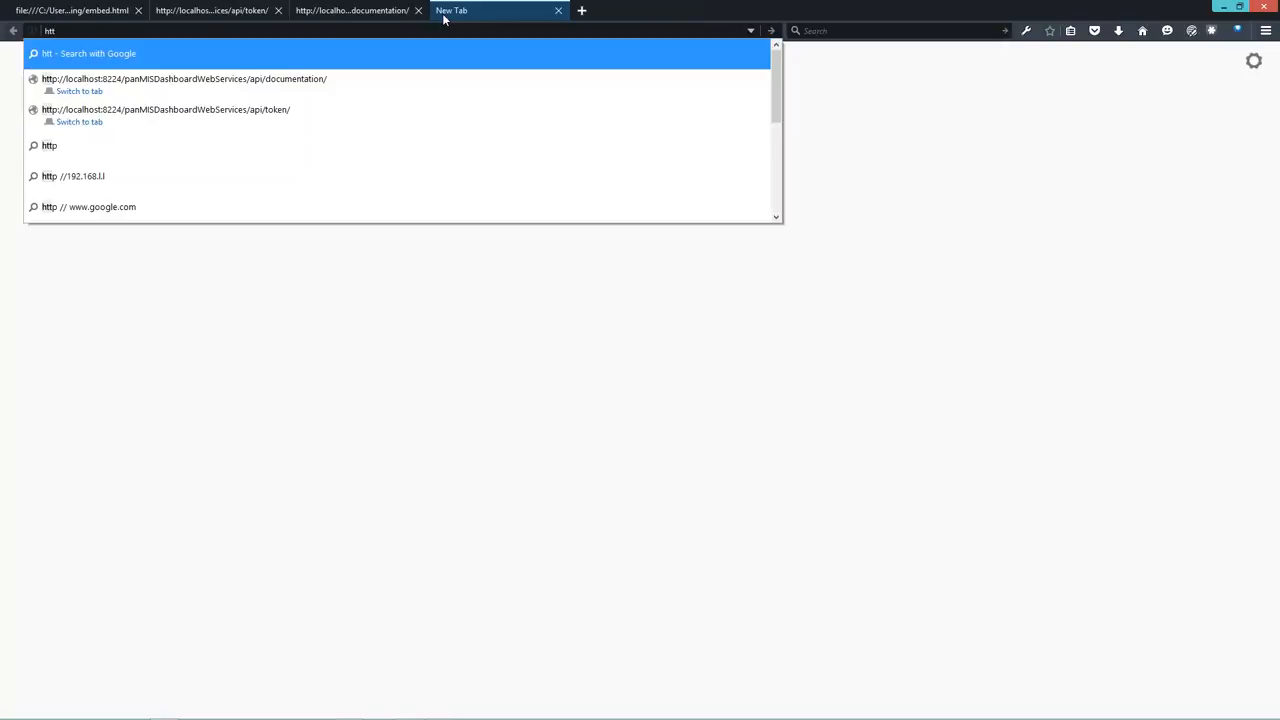
key(Down)
key(Down)
key(BackSpace)
key(BackSpace)
key(BackSpace)
key(BackSpace)
key(BackSpace)
key(BackSpace)
key(BackSpace)
key(BackSpace)
key(BackSpace)
key(BackSpace)
key(BackSpace)
key(BackSpace)
key(BackSpace)
key(BackSpace)
key(BackSpace)
key(BackSpace)
key(BackSpace)
key(BackSpace)
key(BackSpace)
key(BackSpace)
key(BackSpace)
key(BackSpace)
key(BackSpace)
key(BackSpace)
key(BackSpace)
key(BackSpace)
key(BackSpace)
key(BackSpace)
key(BackSpace)
key(BackSpace)
key(BackSpace)
key(BackSpace)
key(BackSpace)
text(MIS)
key(Down)
key(Return)
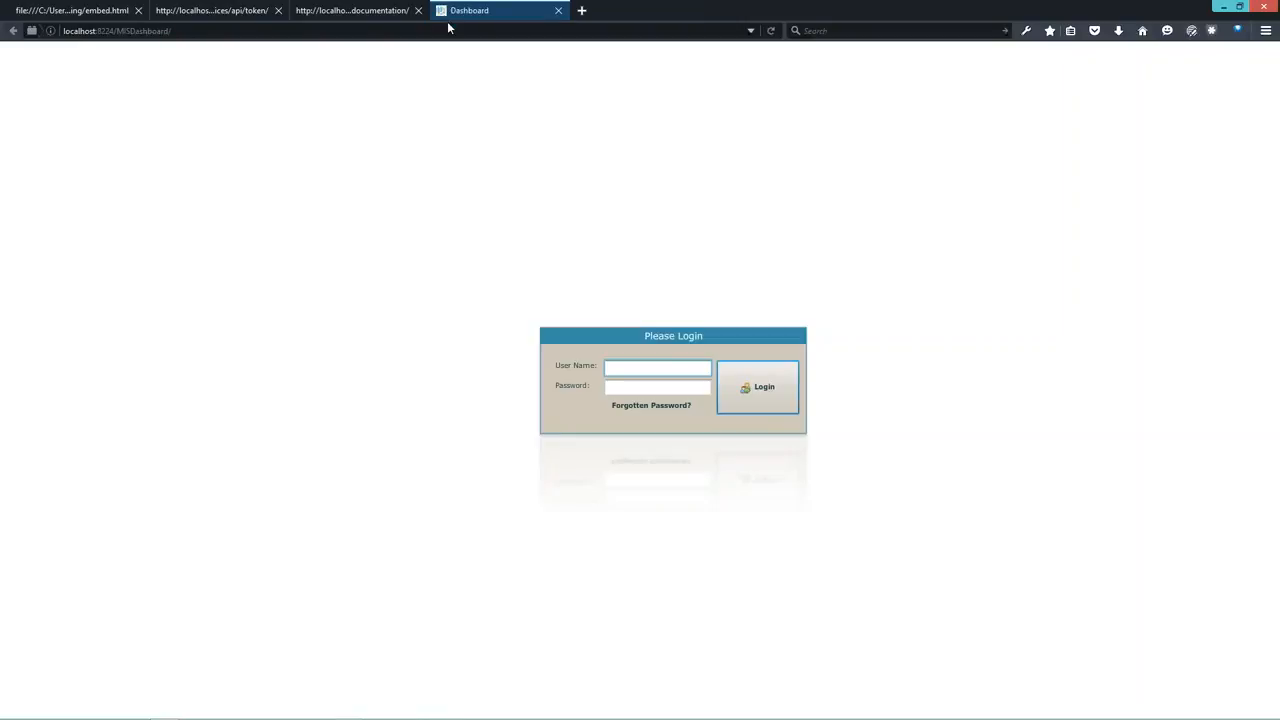
- Log in to panintelligence with the administrator user name and password
click(656, 368)
text(admin)
key(Tab)
text(****)
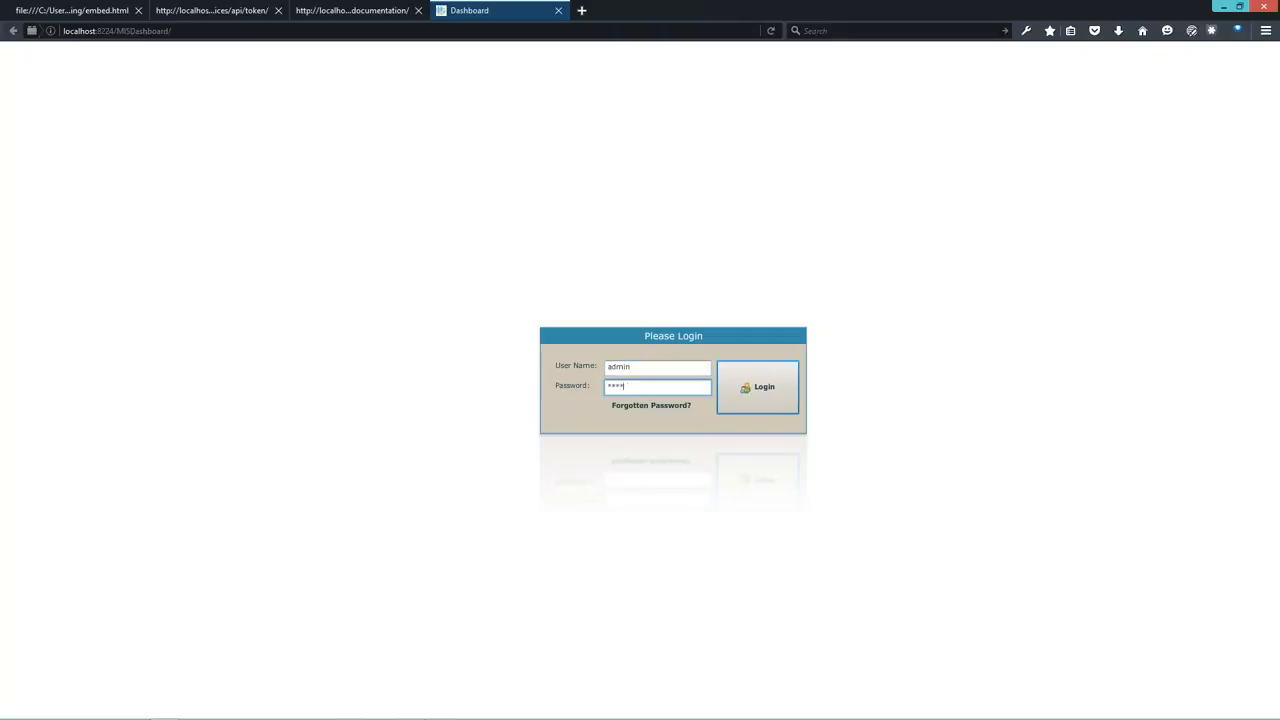
key(Return)
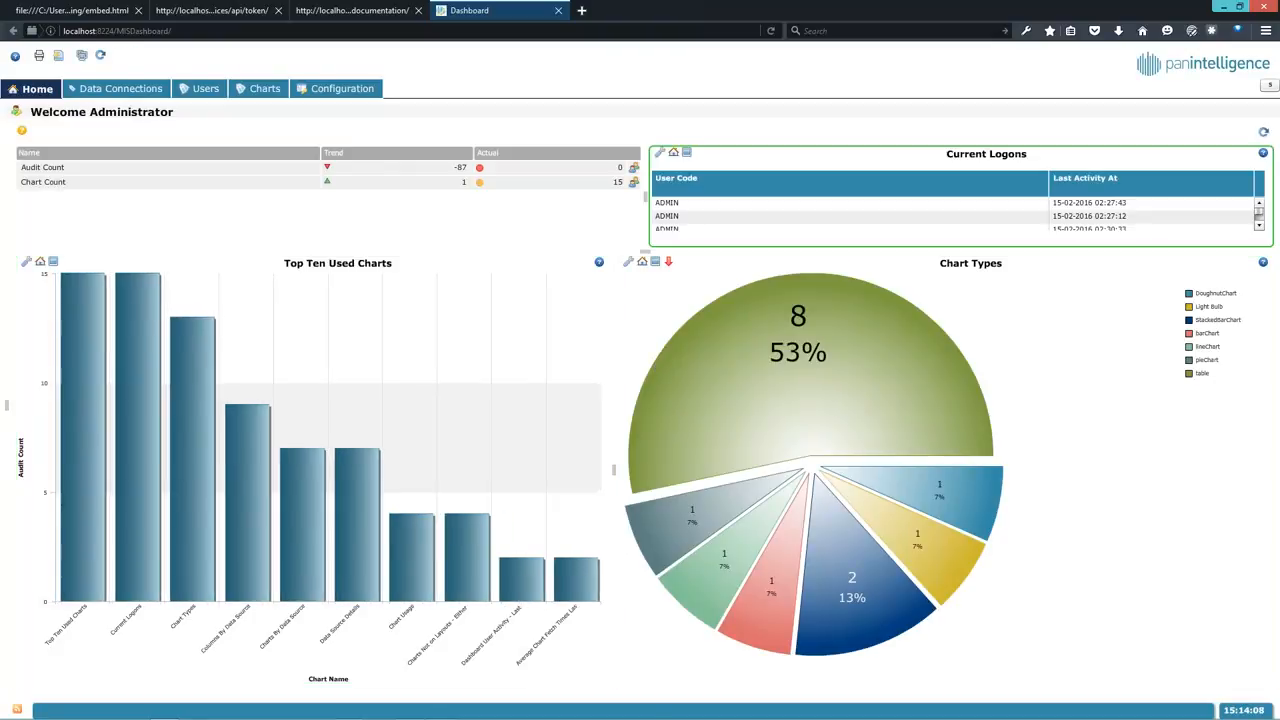
- View the Columns By Data Source chart's XML on Data Connections to read its chart ID 159, then close it
click(150, 91)
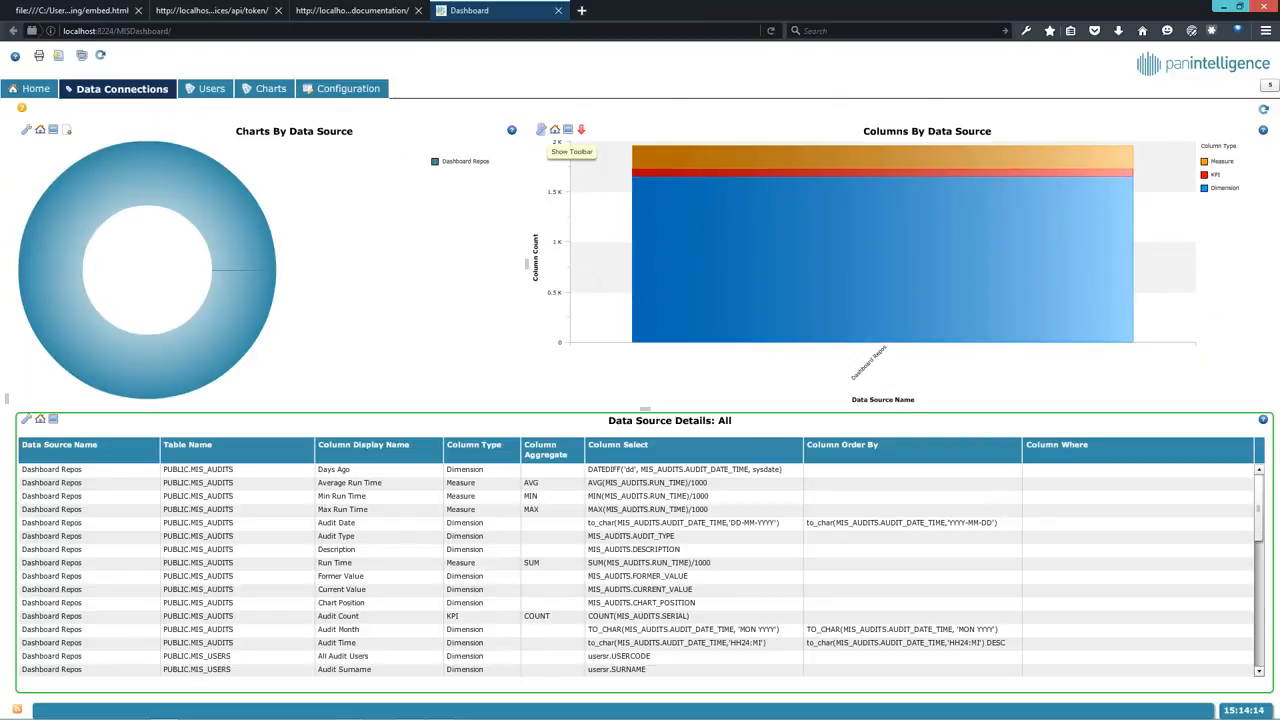
click(541, 130)
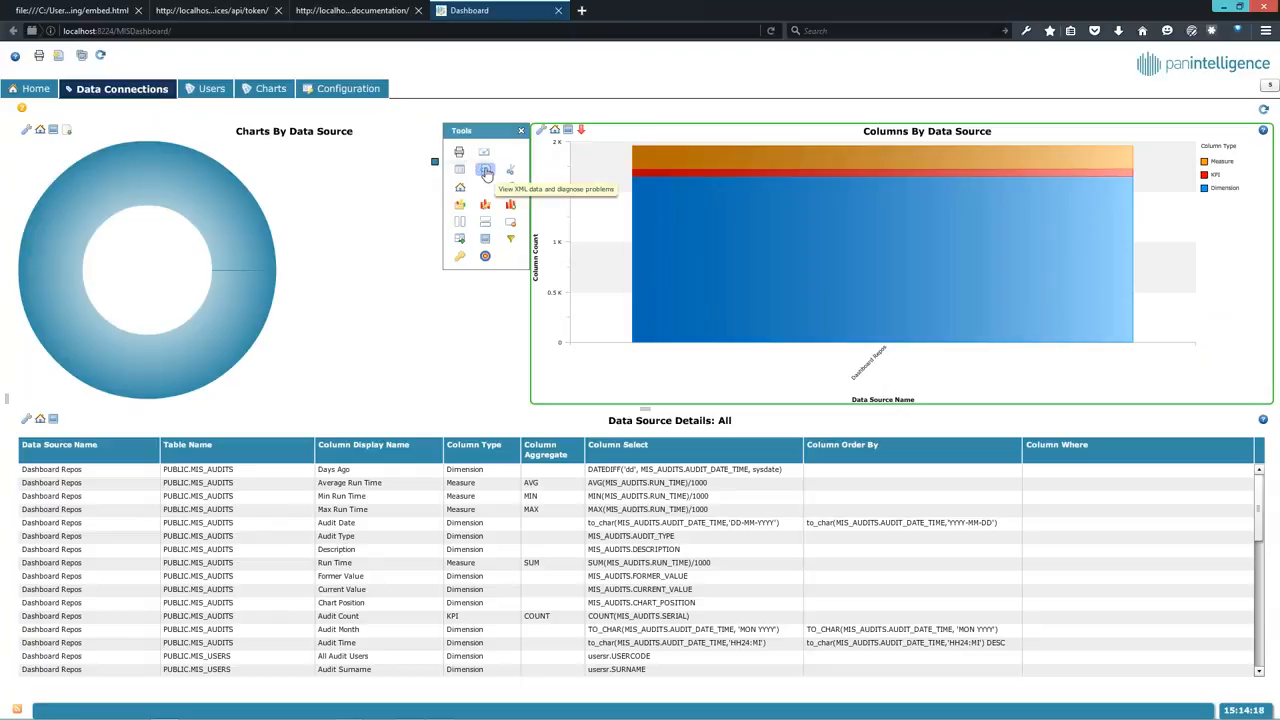
click(485, 172)
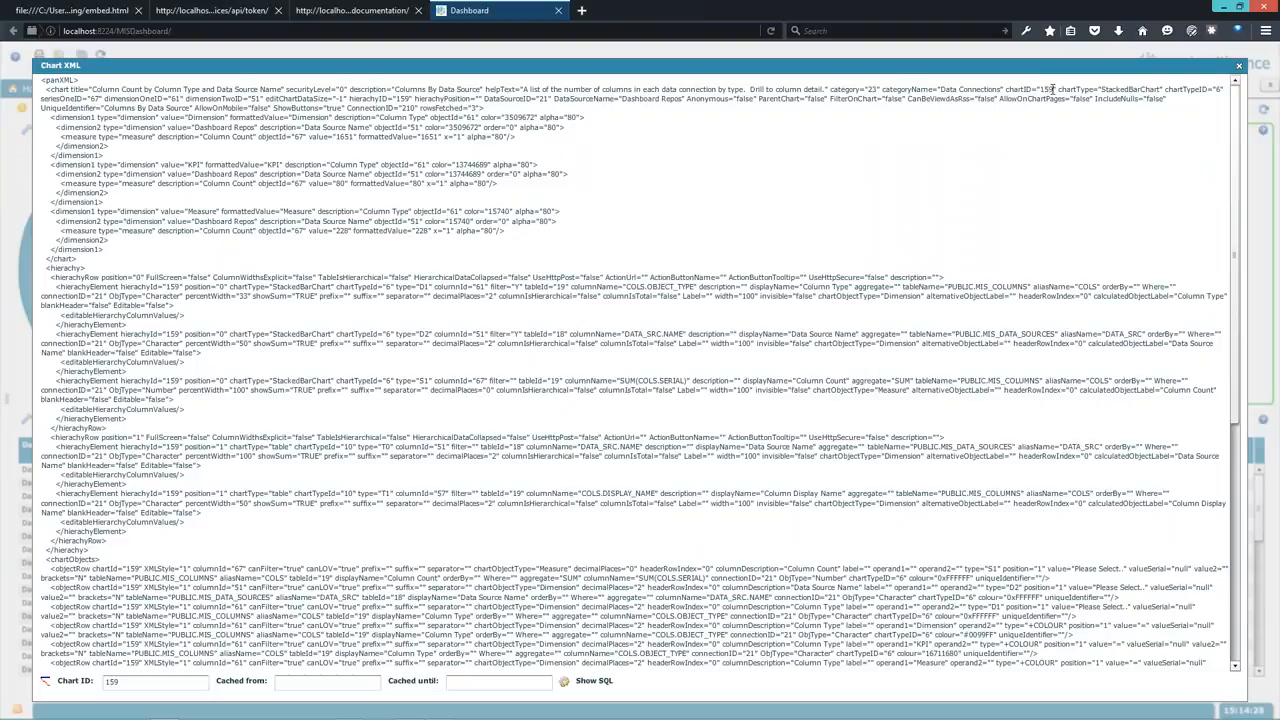
double_click(1048, 89)
click(1140, 79)
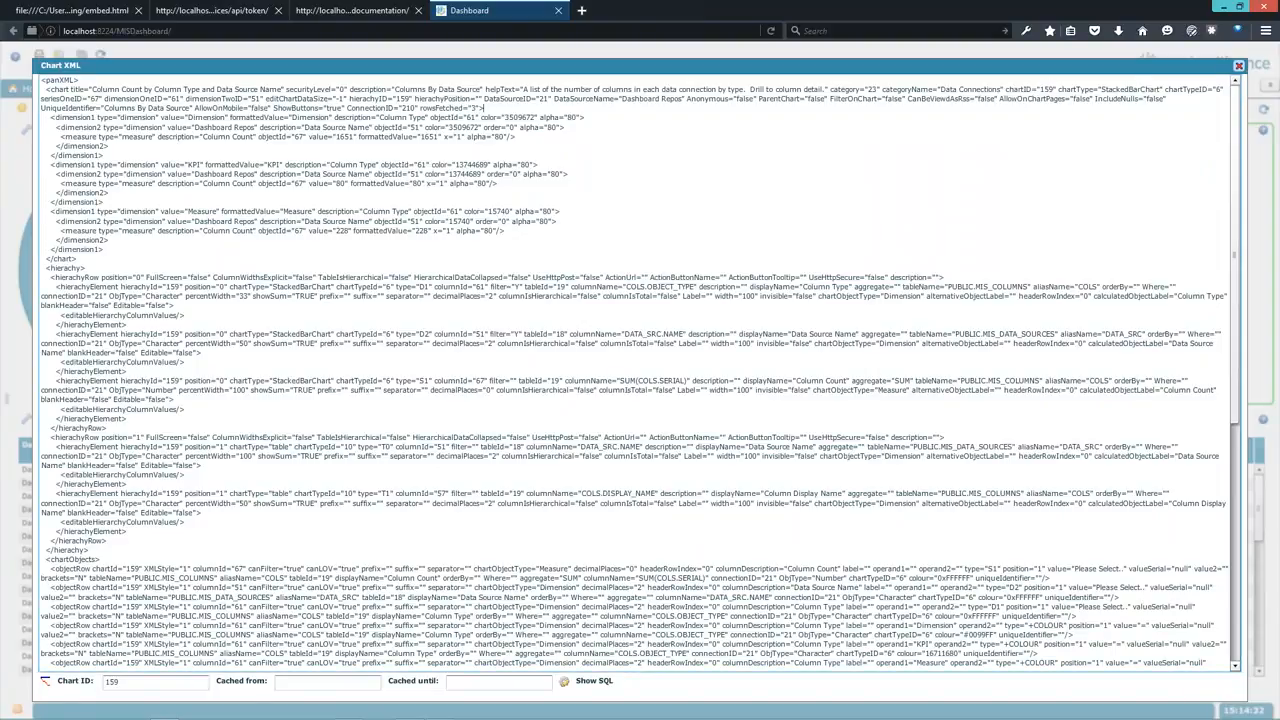
click(1238, 65)
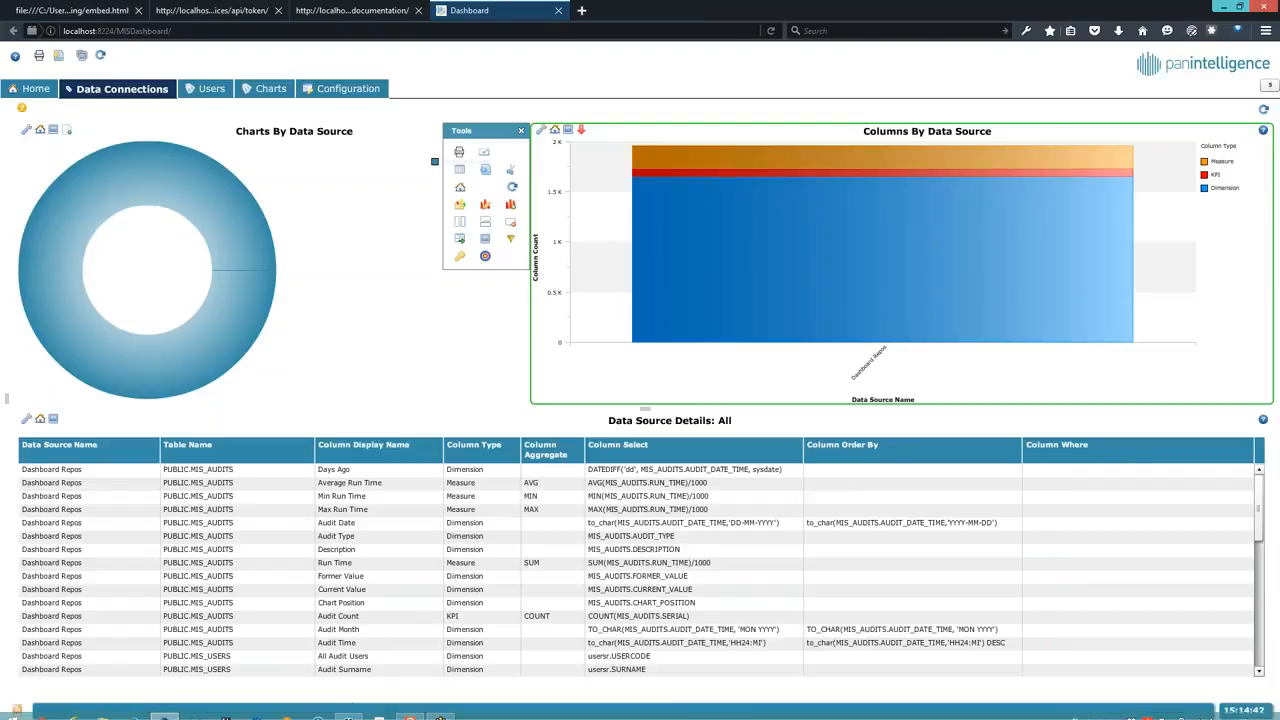
- Append &chartId=159 to the iframe src URL in embed.html and save the file
click(348, 710)
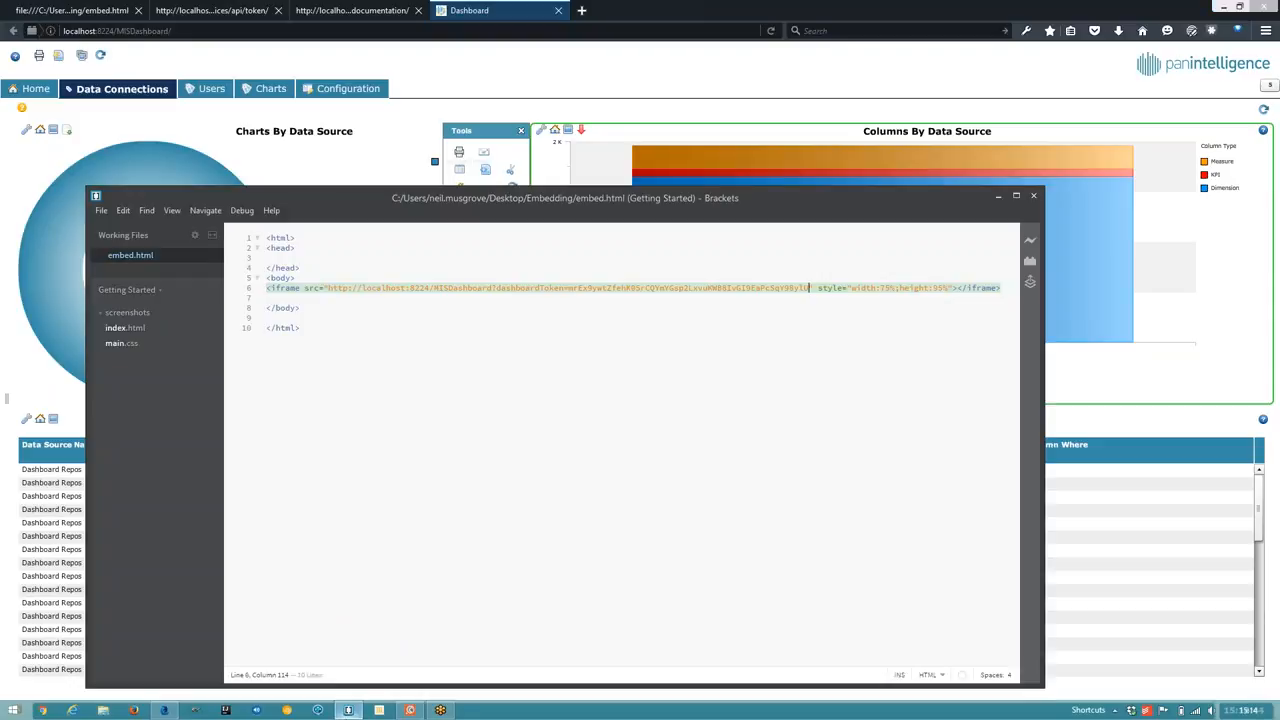
click(583, 316)
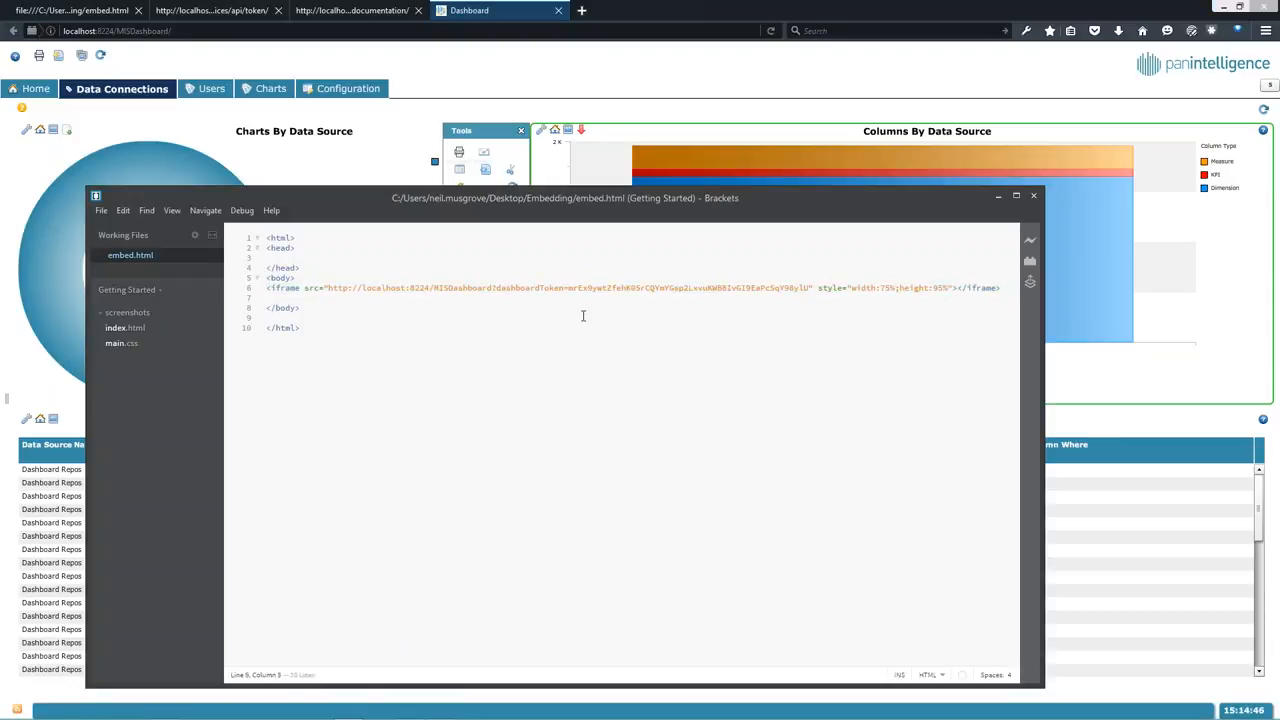
click(804, 287)
text(U)
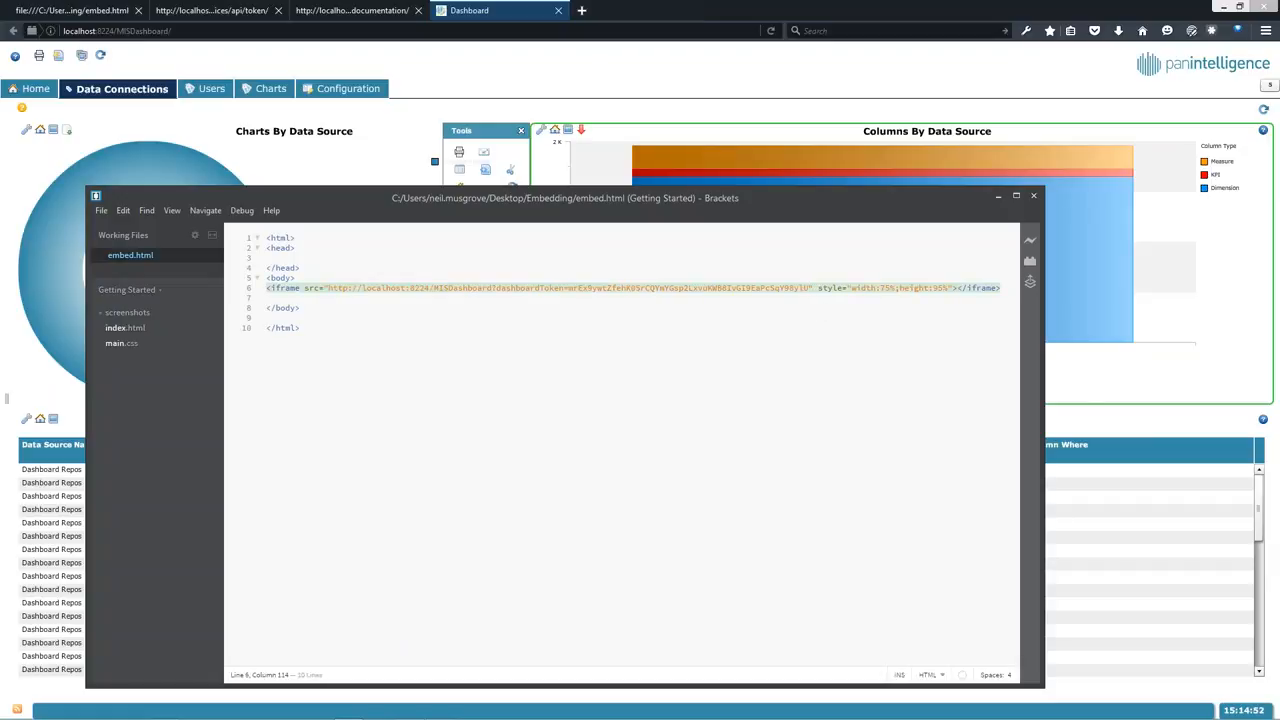
text(&)
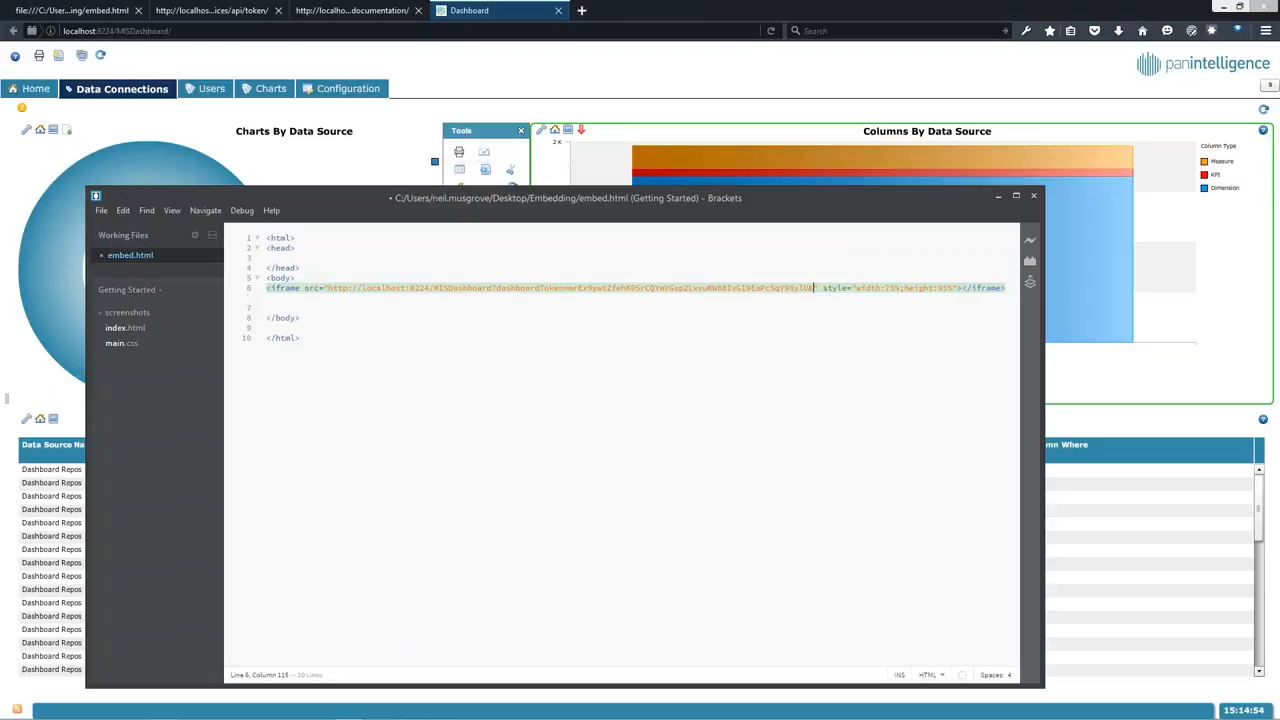
text(chart)
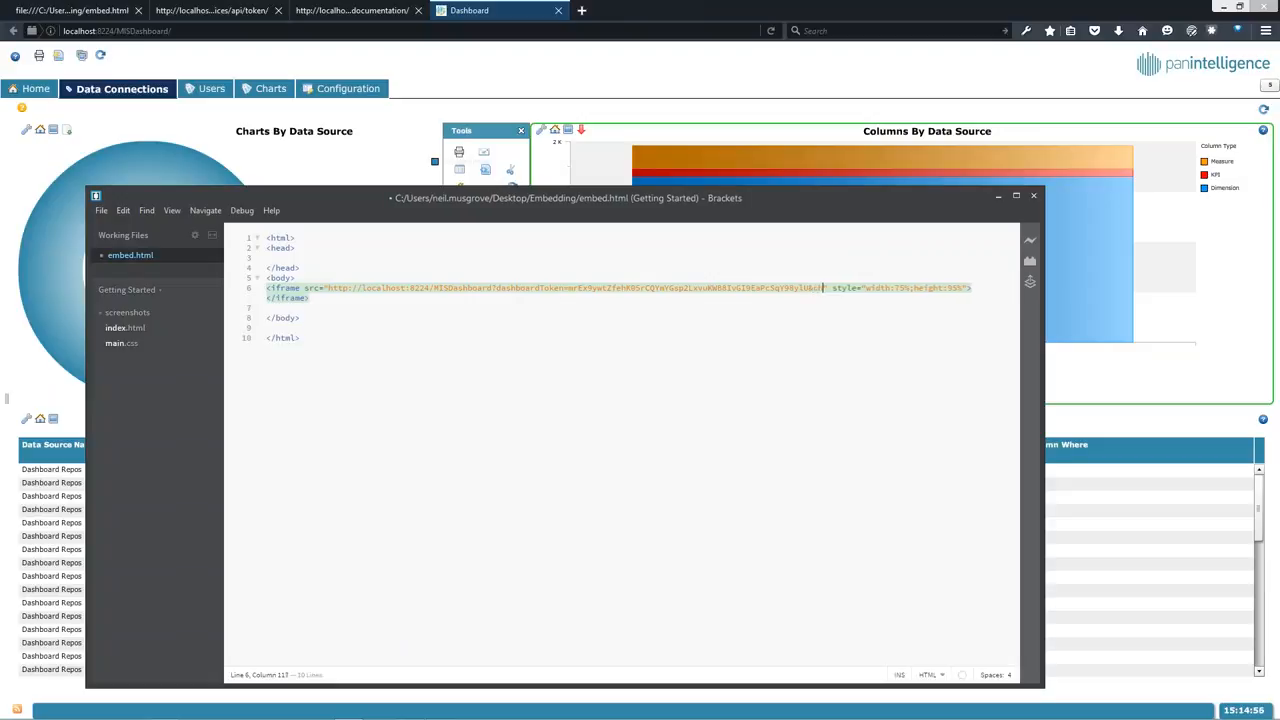
text(Id=159)
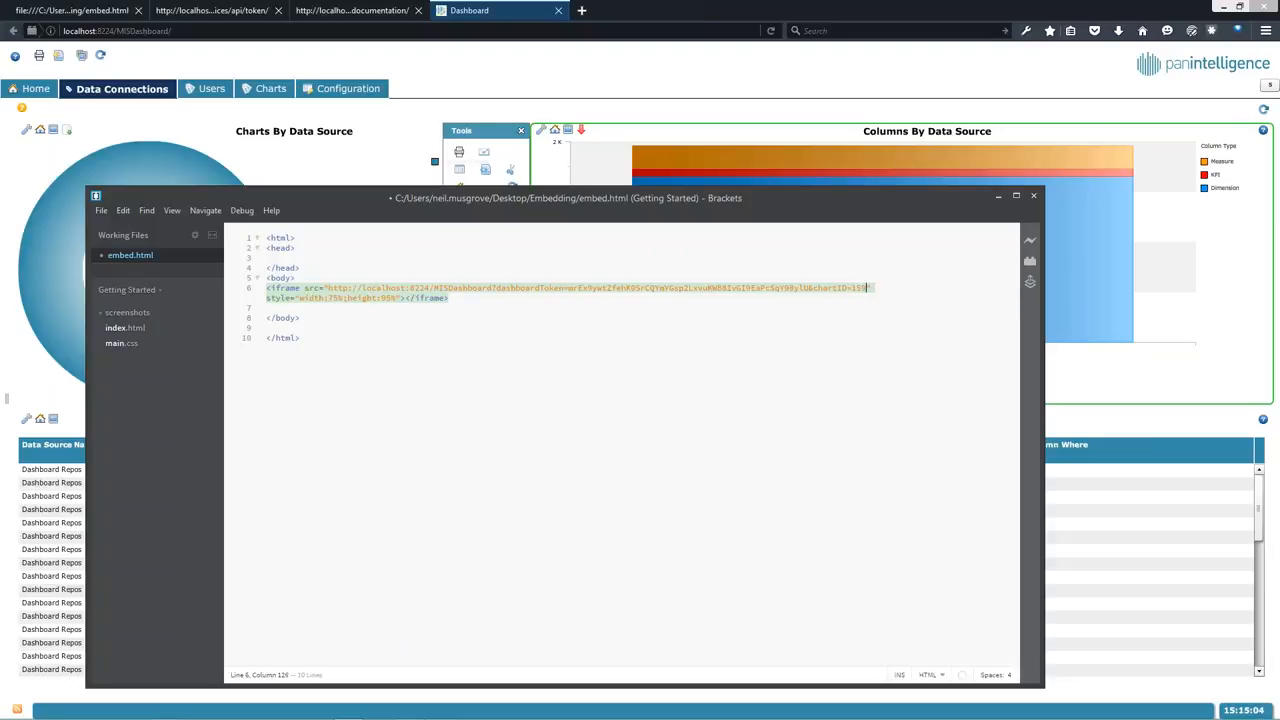
key(ctrl+s)
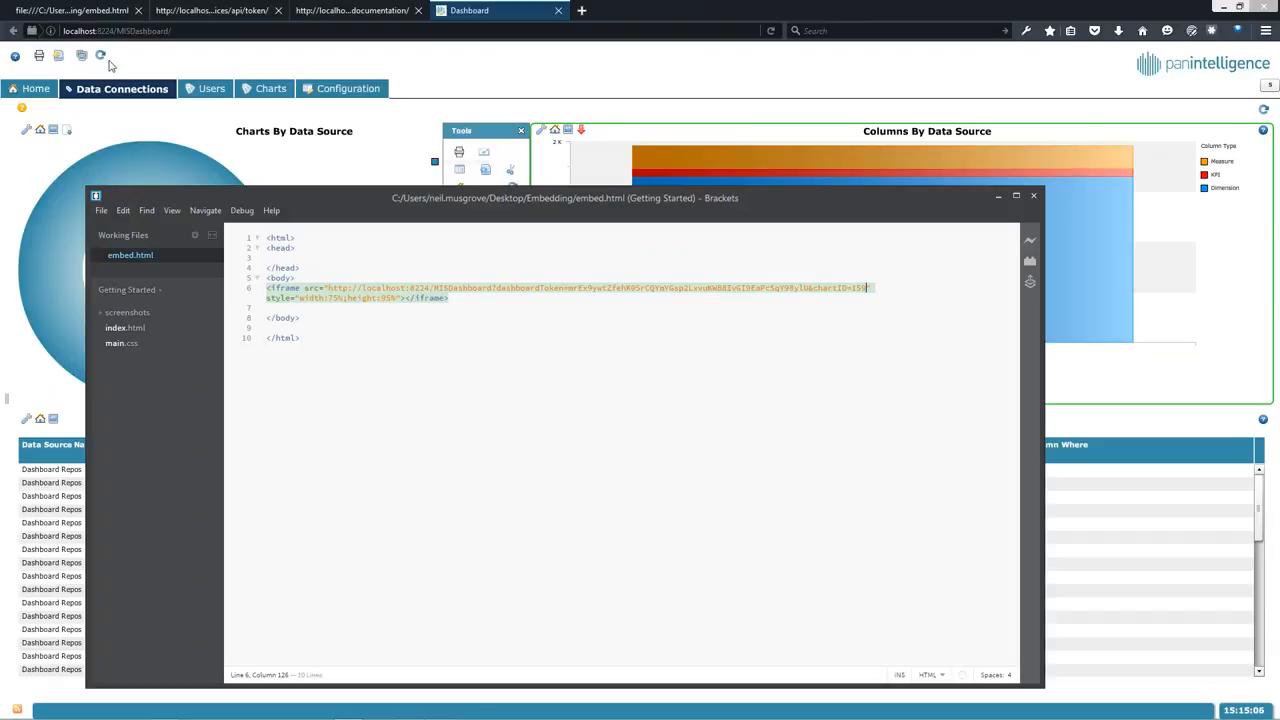
- Reload the embed.html browser tab to pick up the chartId=159 change
click(90, 11)
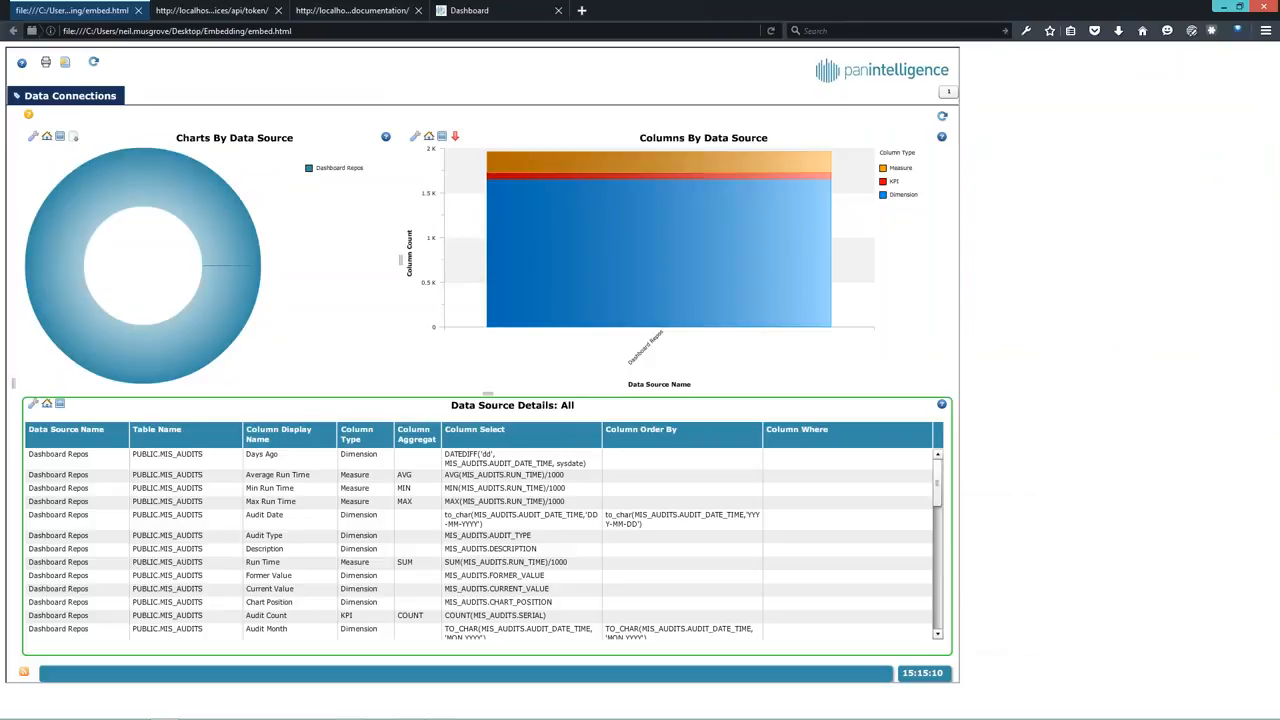
click(771, 31)
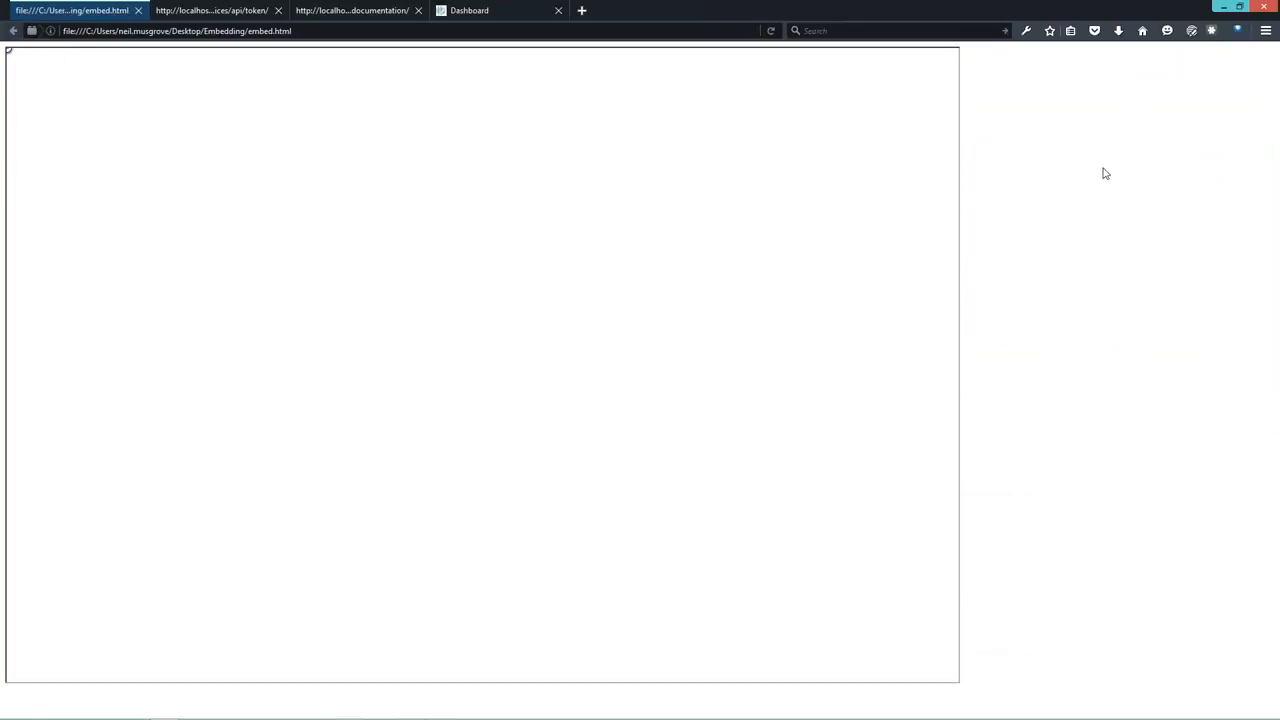